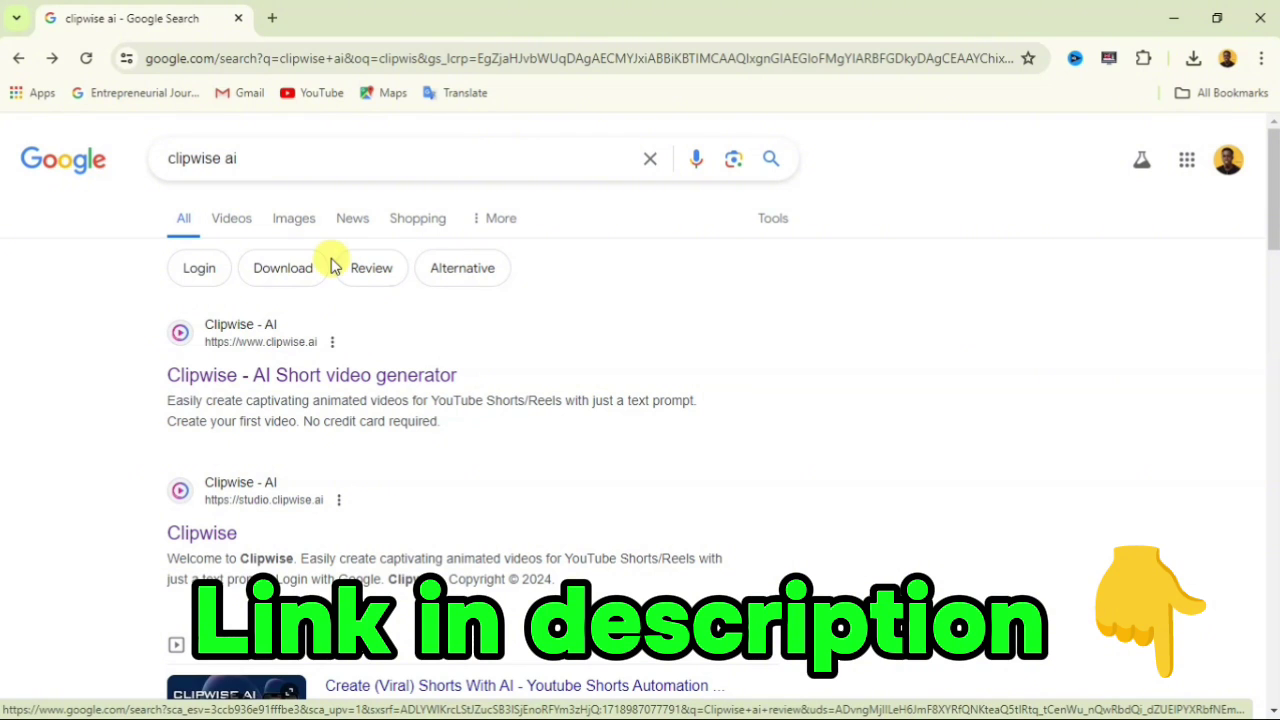
Select the existing query text in the Google search box.
left_click_drag(277, 157, 157, 162)
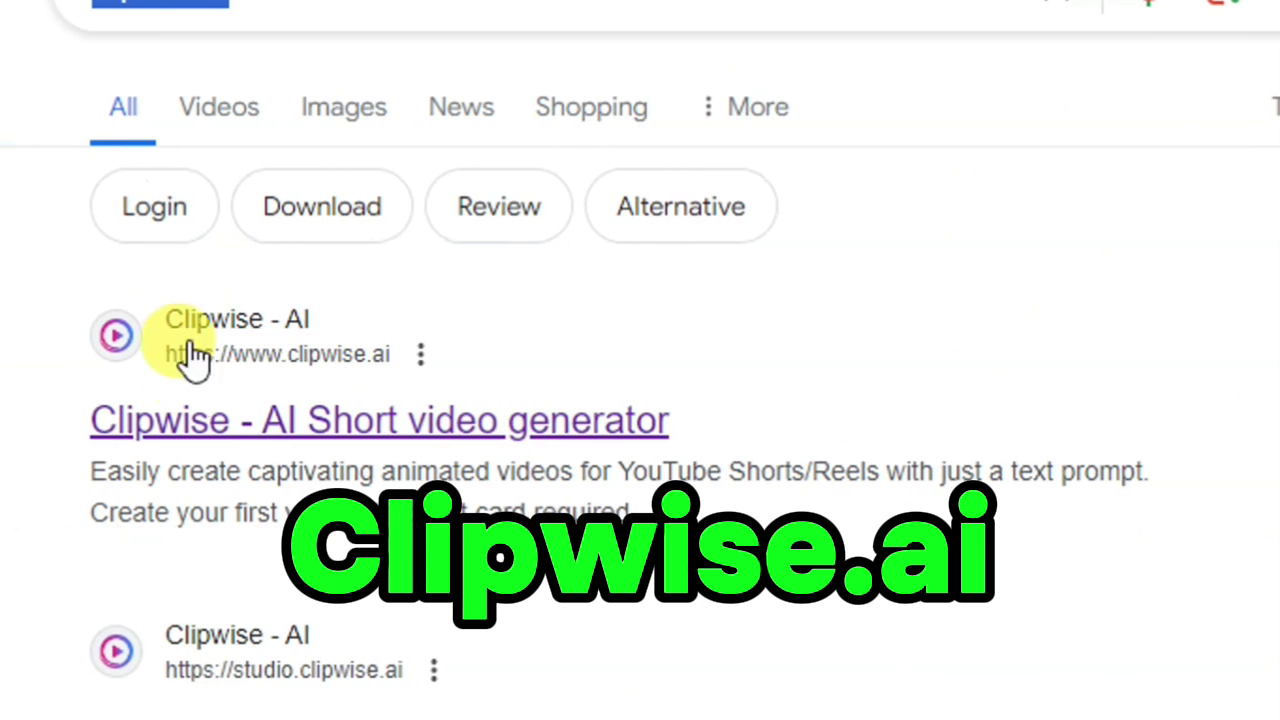
Open the Clipwise AI site from the results and sign up with a Google account.
left_click(238, 425)
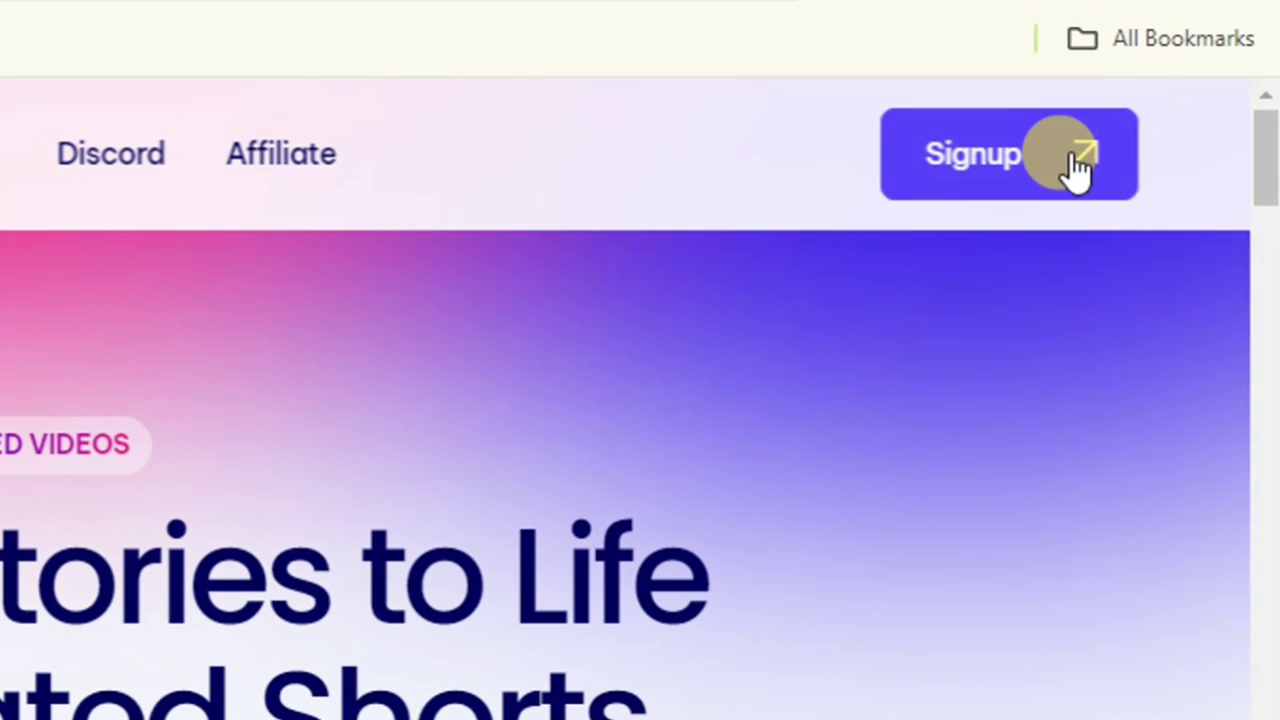
left_click(1078, 170)
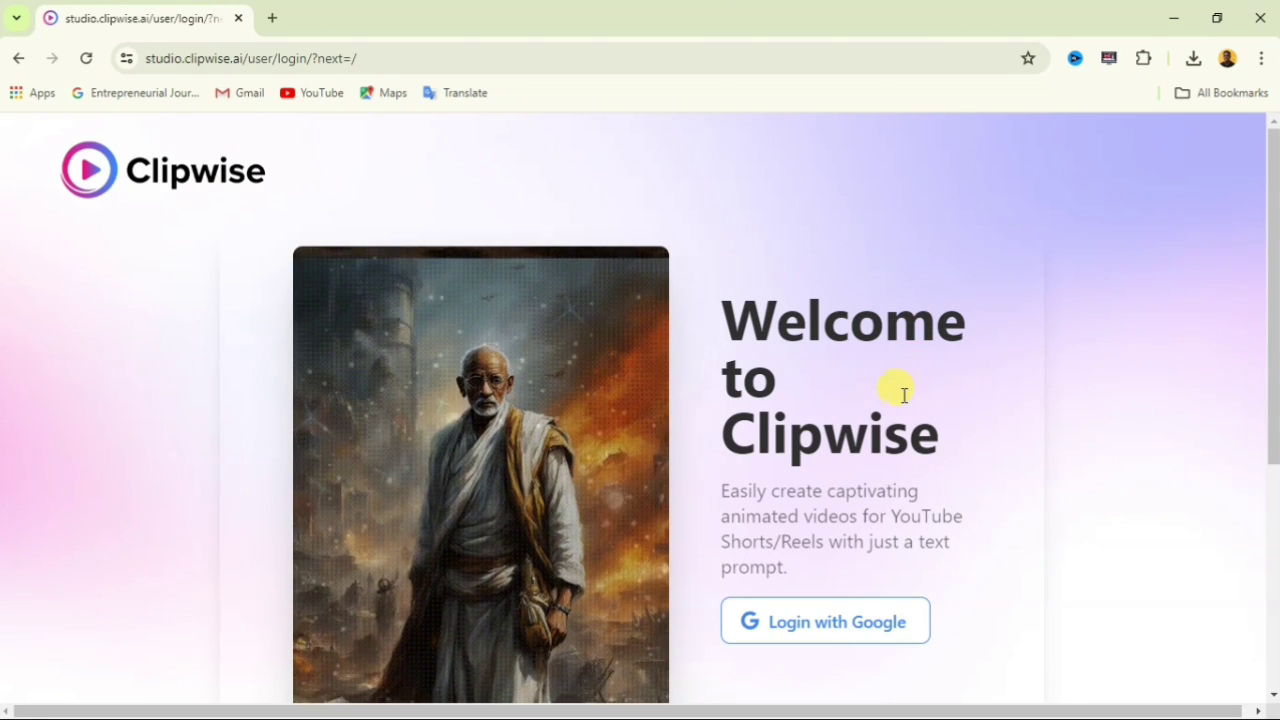
scroll(907, 408, "down", 1)
scroll(907, 408, "down", 2)
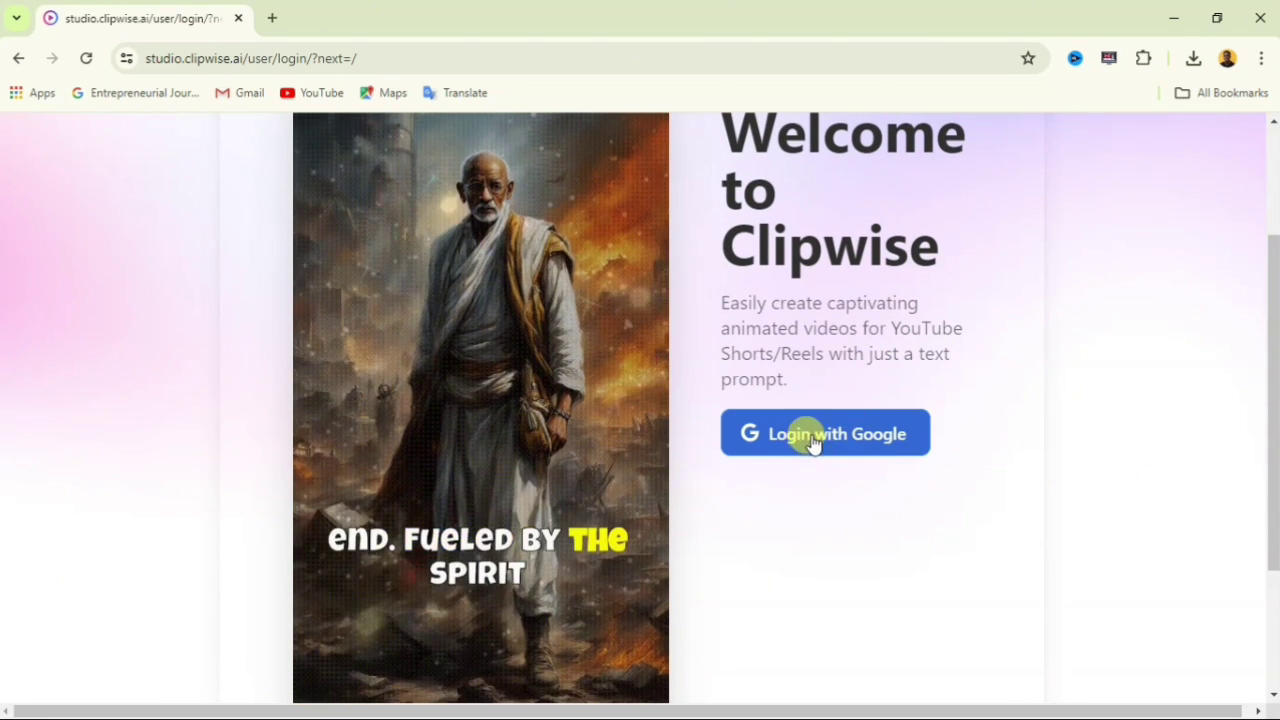
scroll(860, 440, "down", 1)
left_click(816, 422)
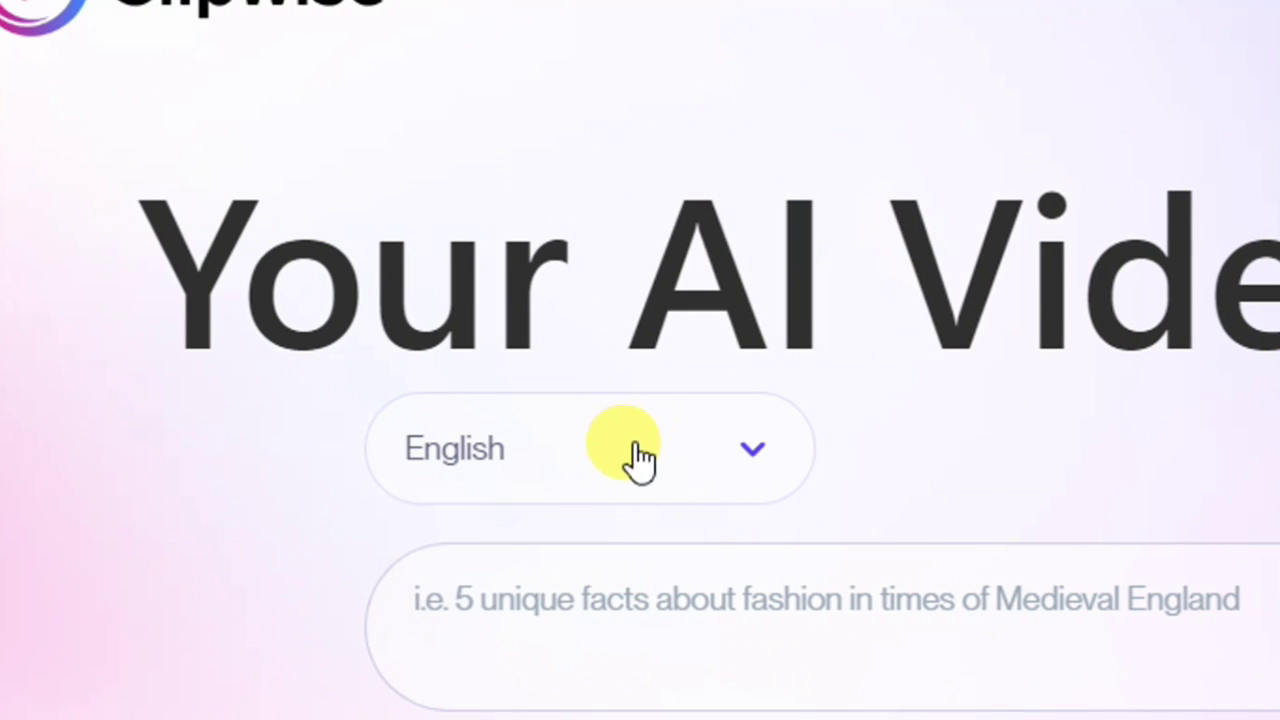
left_click(760, 456)
scroll(720, 643, "down", 5)
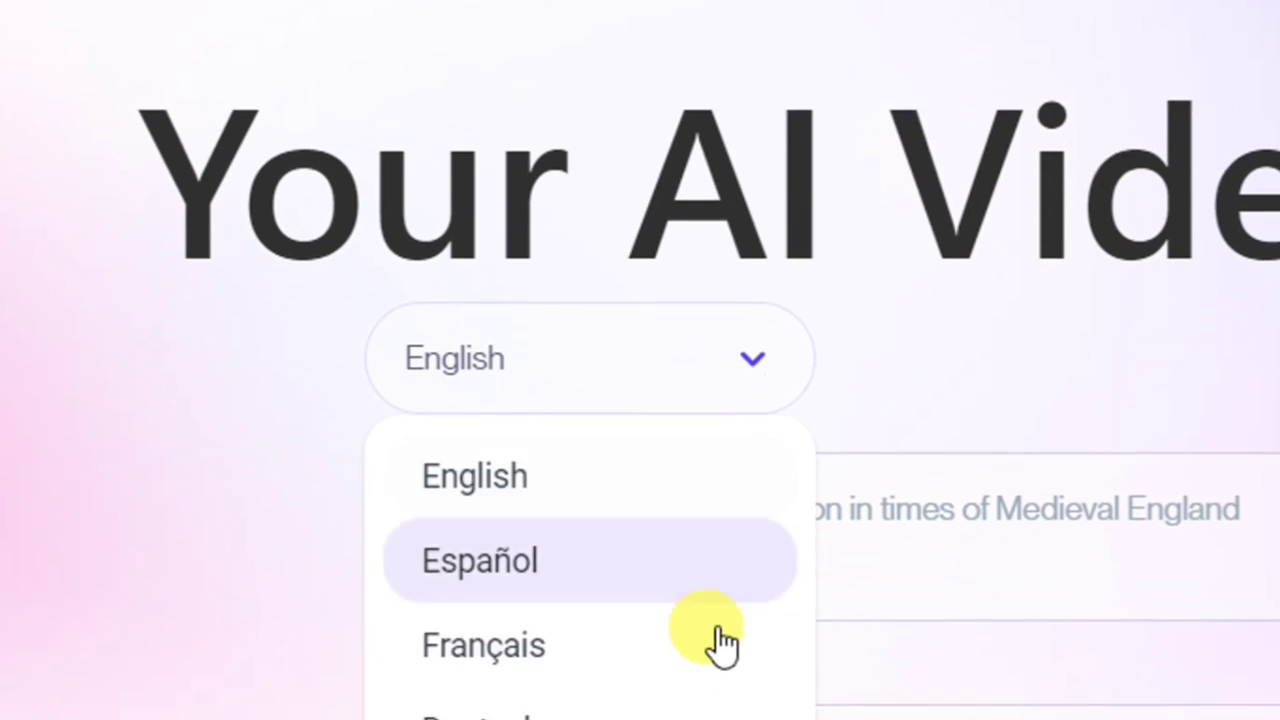
scroll(663, 134, "up", 8)
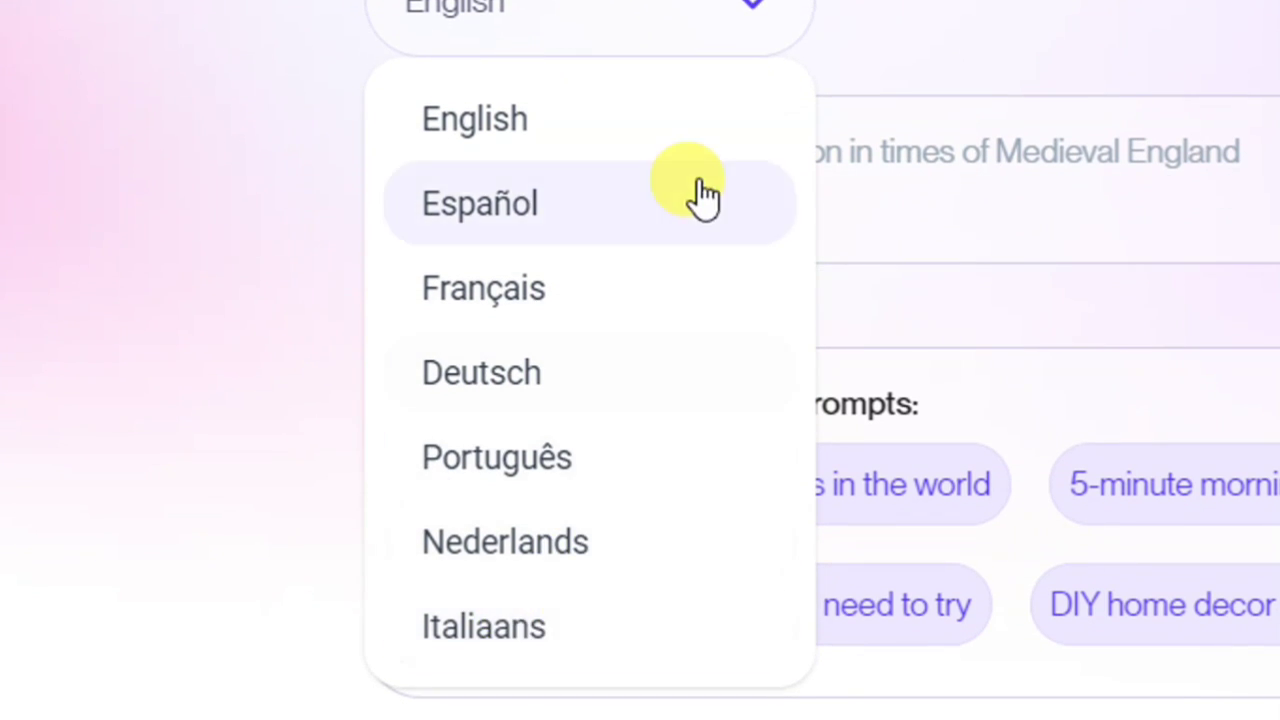
left_click(588, 195)
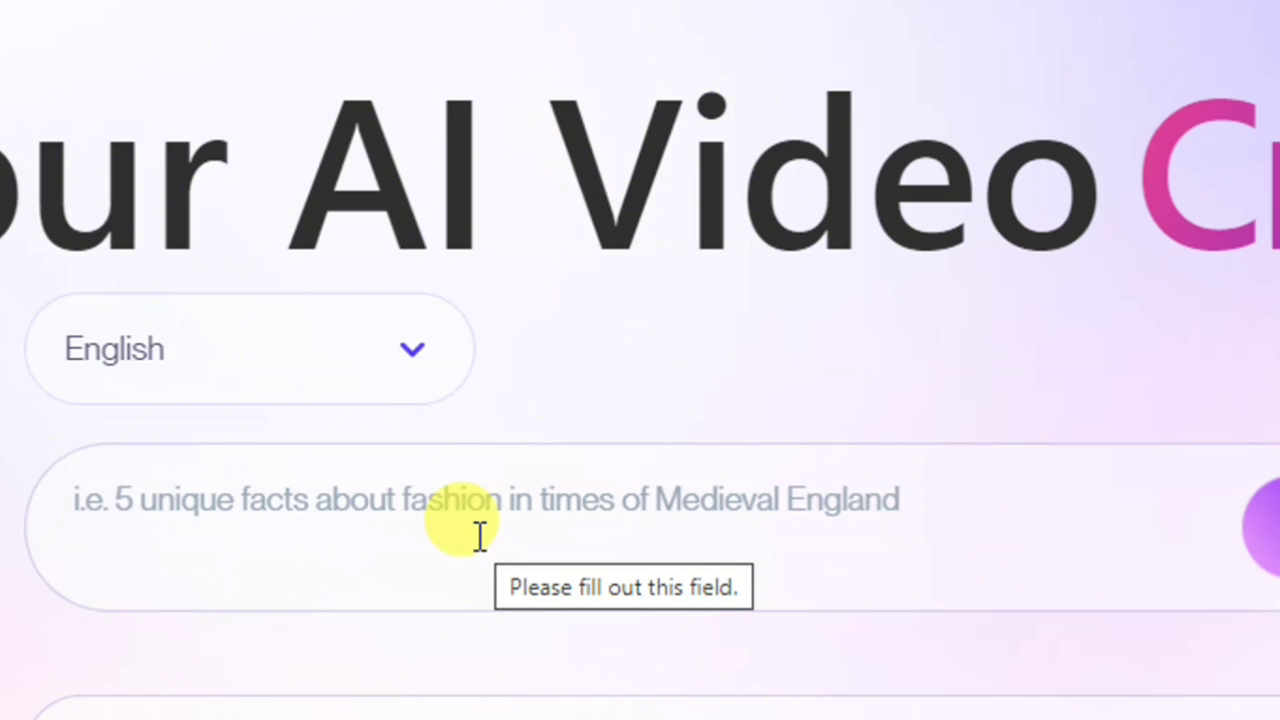
Generate a video from the prompt '5 early morning motivational qoute'.
left_click(405, 494)
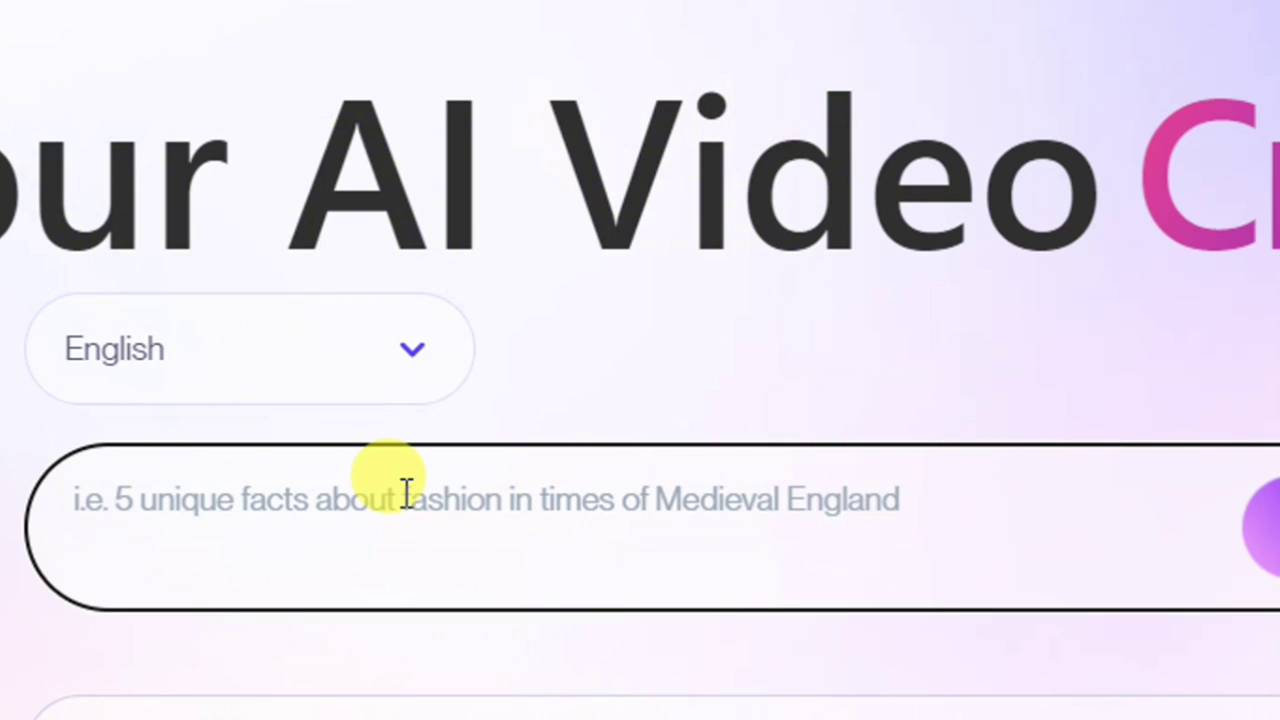
type("5 early morning")
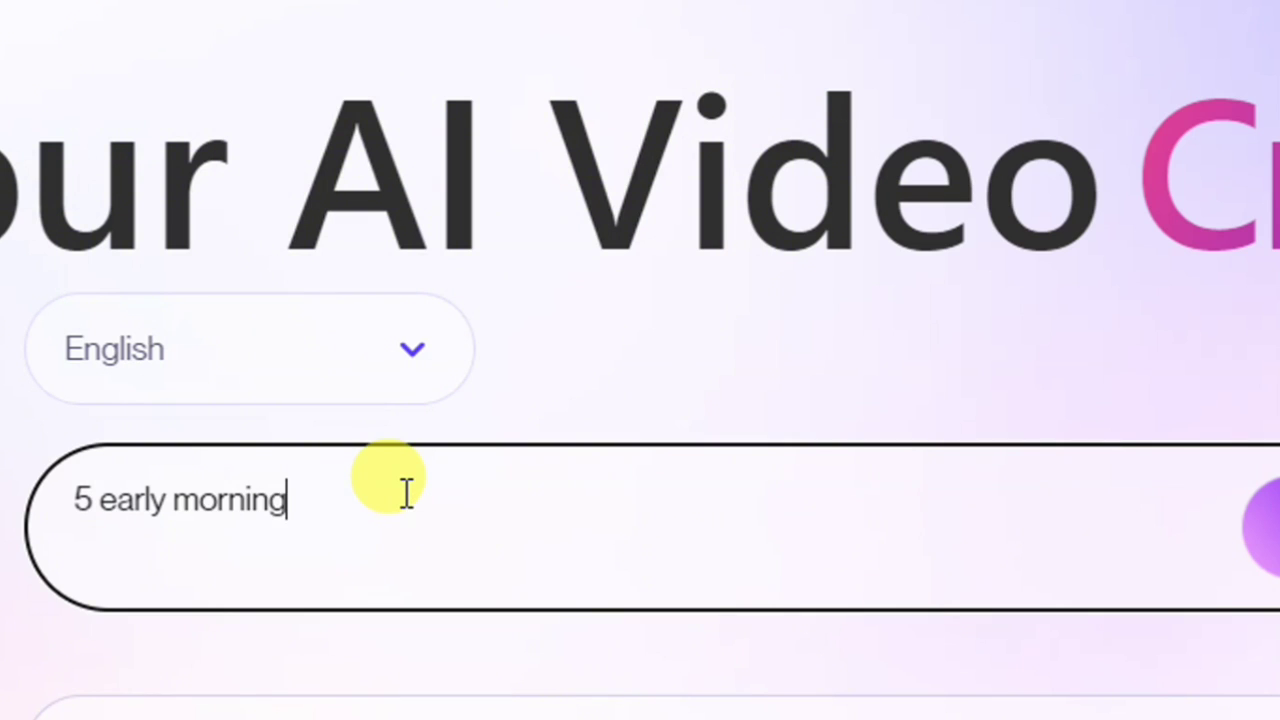
type(" motivational qoute")
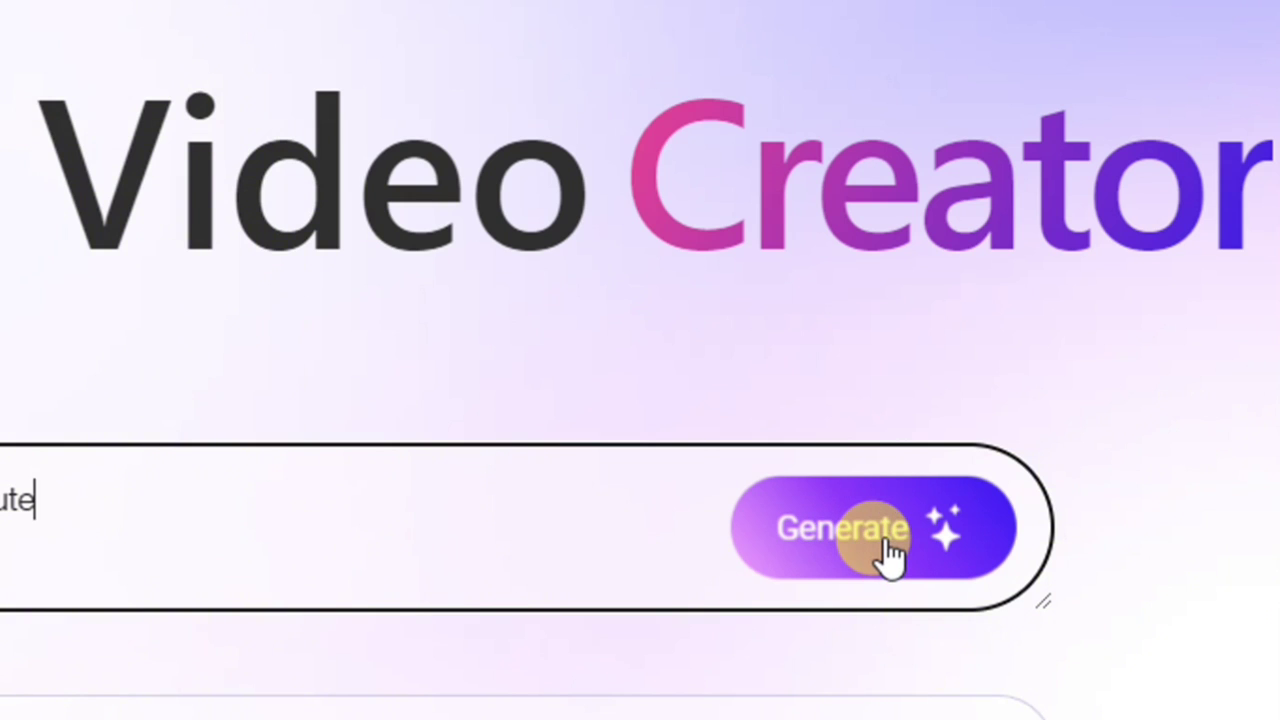
left_click(885, 537)
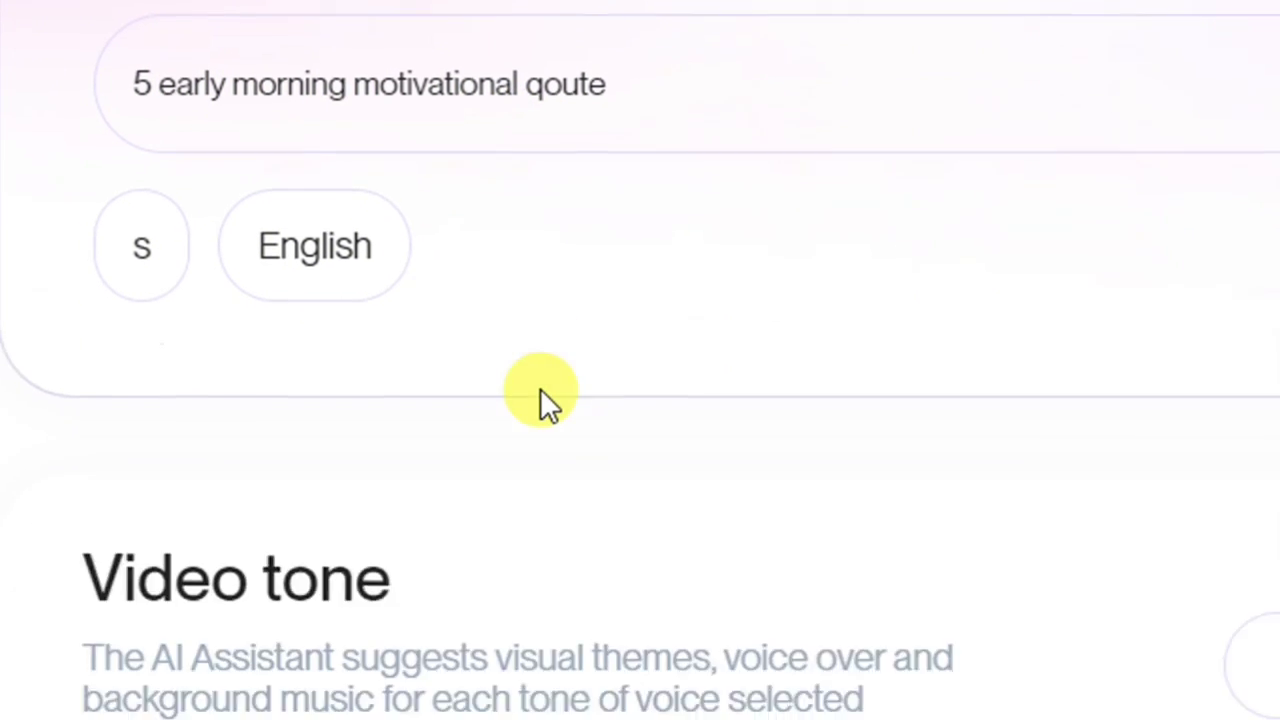
Change the video tone from Informative to Dark and intense.
scroll(731, 470, "down", 2)
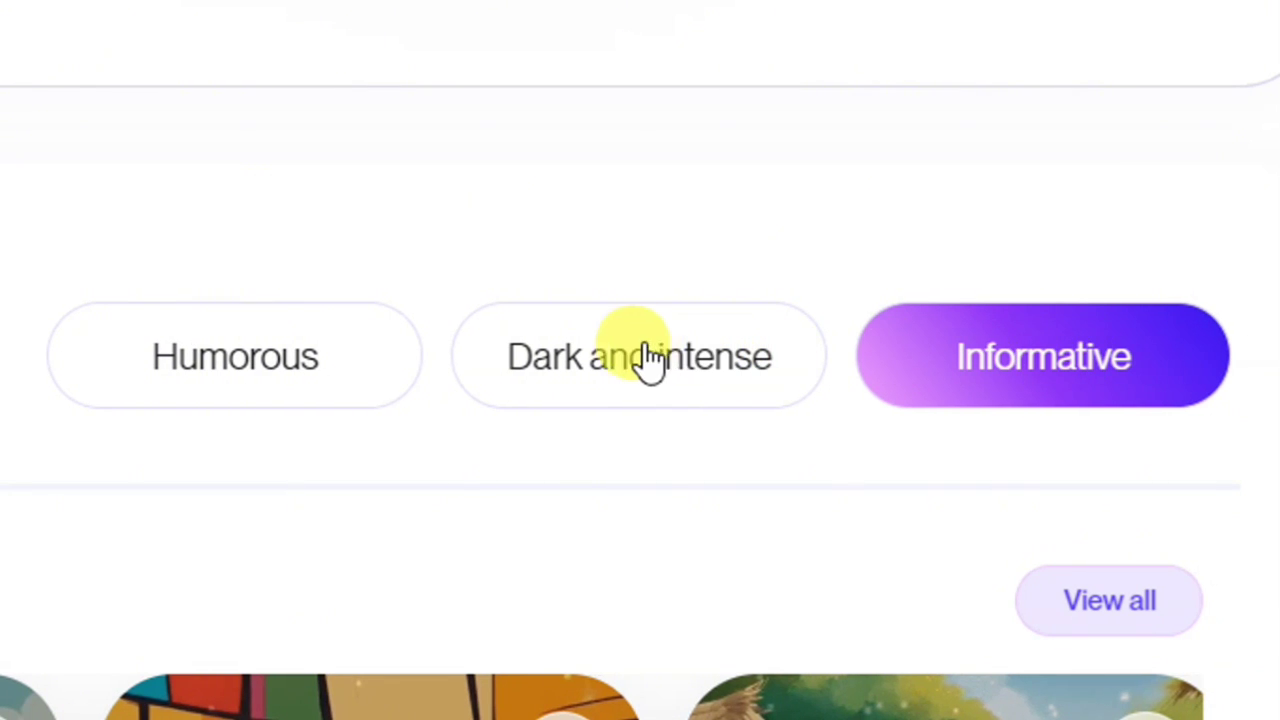
left_click(622, 378)
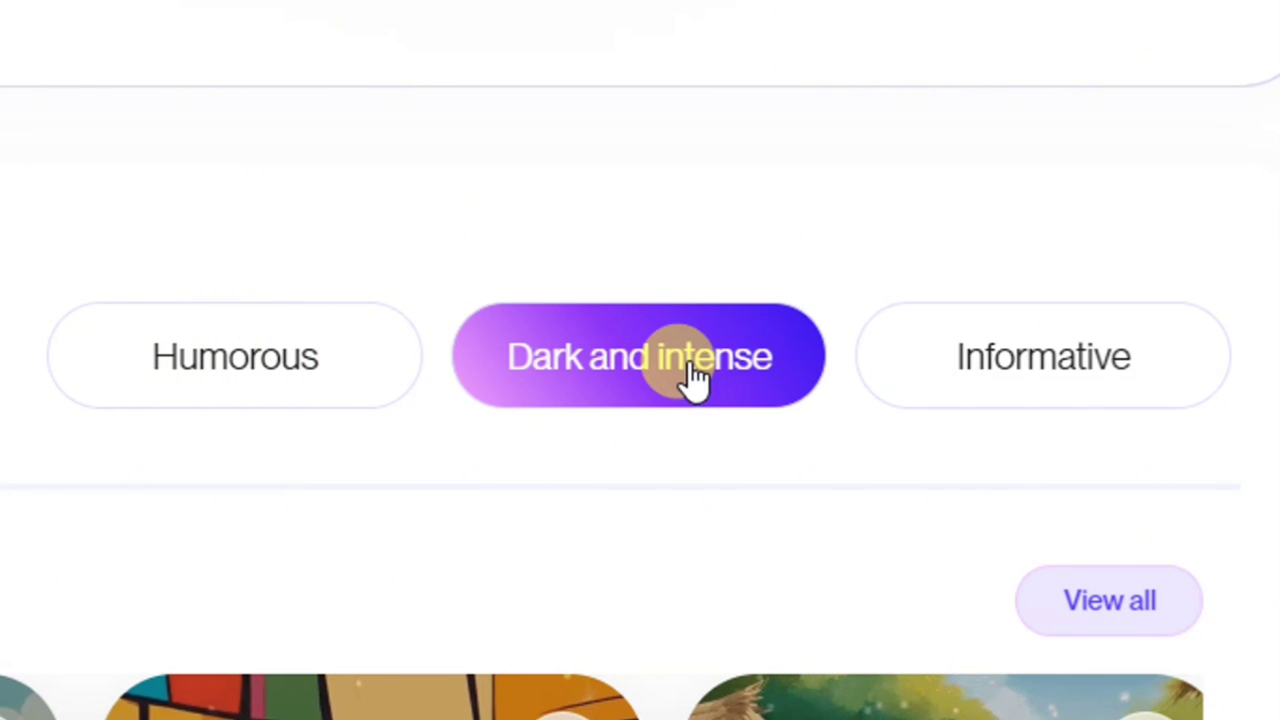
scroll(194, 463, "down", 5)
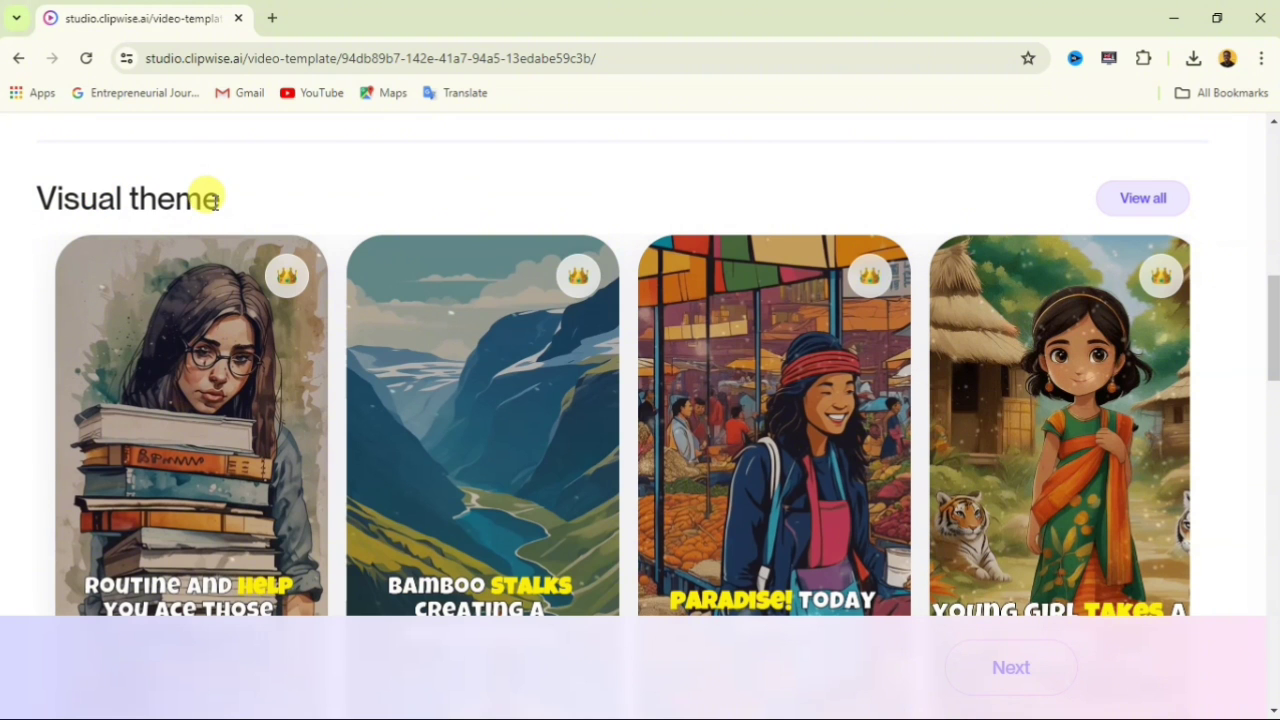
Choose Children Book as the visual theme.
scroll(449, 355, "up", 1)
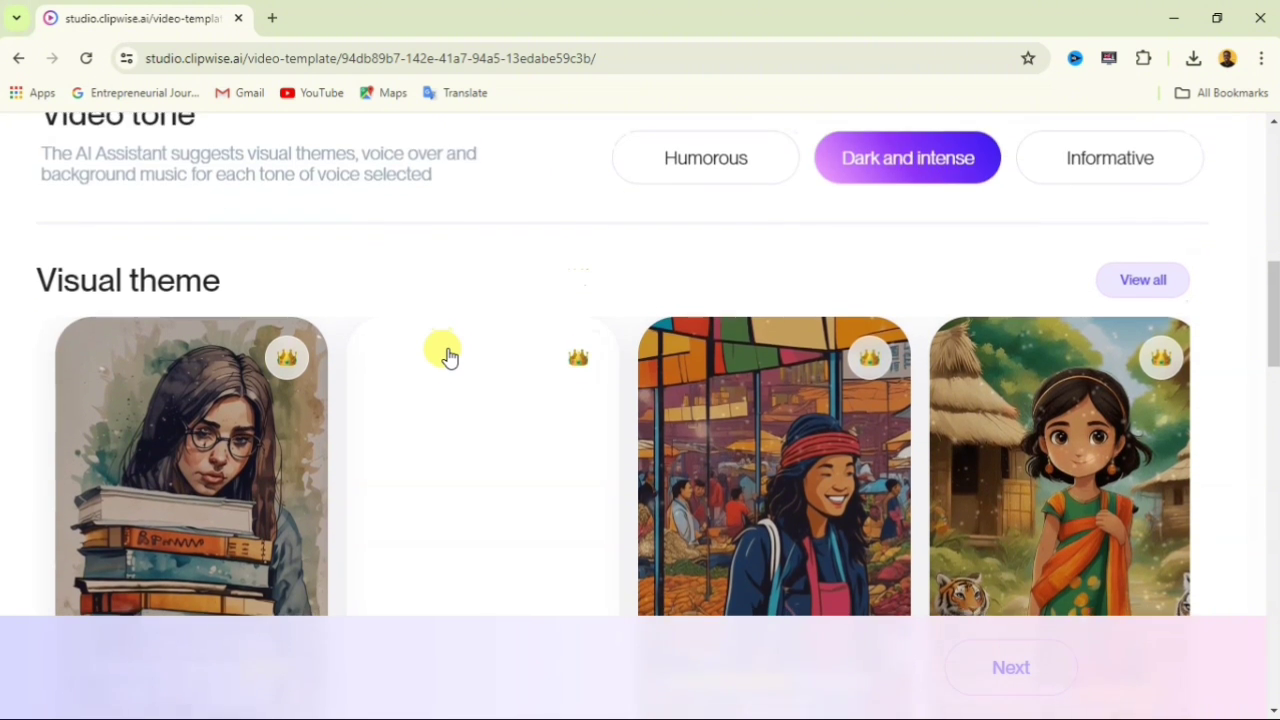
scroll(449, 355, "down", 5)
scroll(449, 355, "up", 2)
scroll(455, 360, "down", 7)
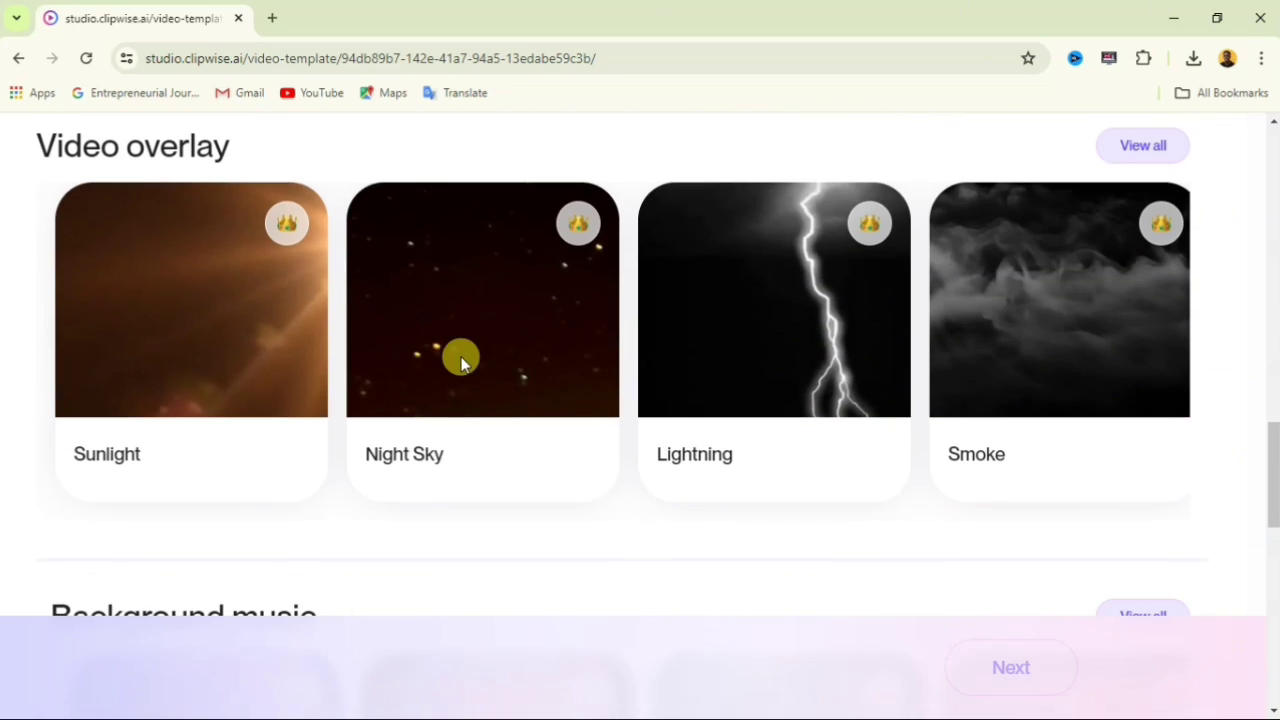
scroll(460, 362, "up", 6)
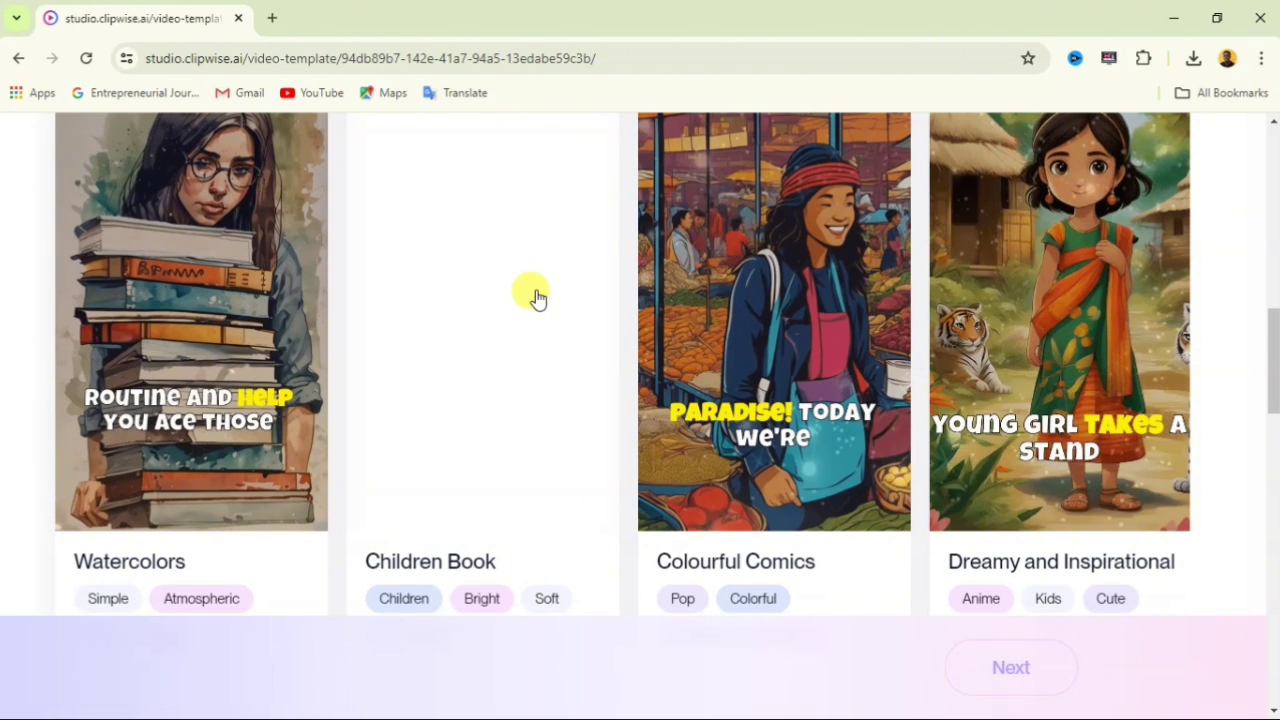
left_click(537, 298)
Bring up the full Visual theme gallery with its filter groups.
scroll(460, 340, "up", 2)
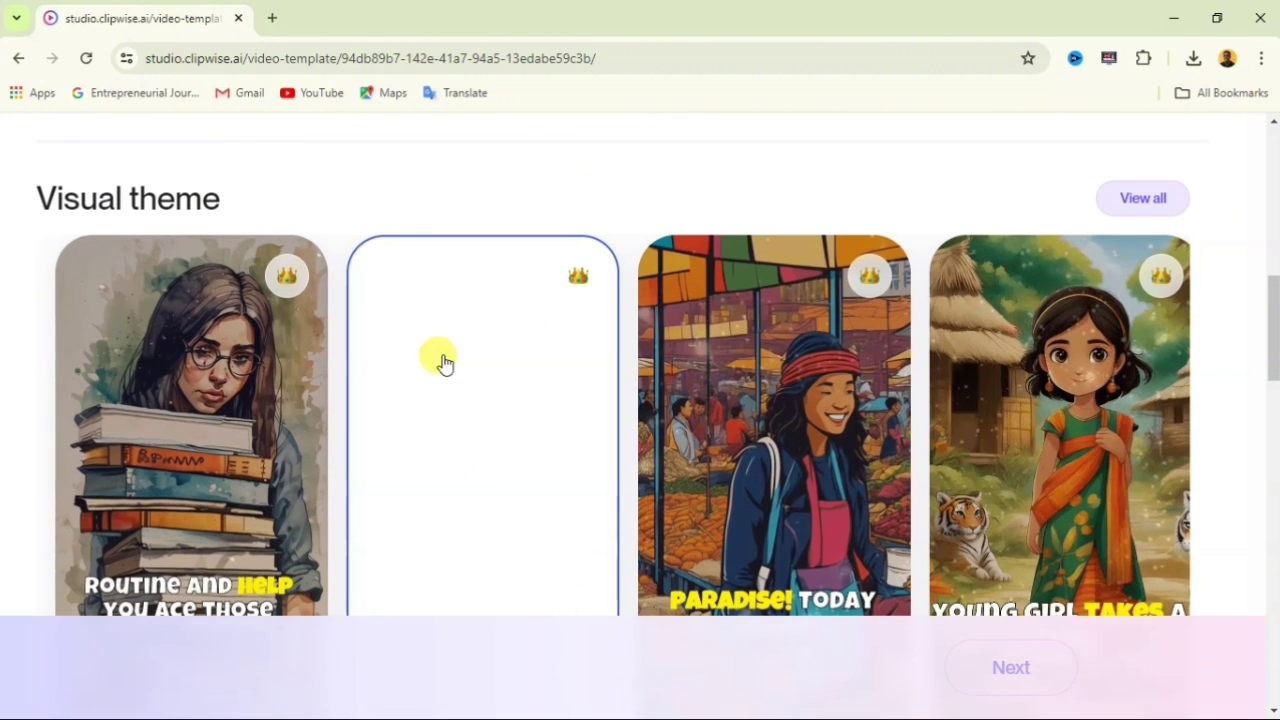
scroll(457, 366, "down", 2)
scroll(537, 331, "up", 2)
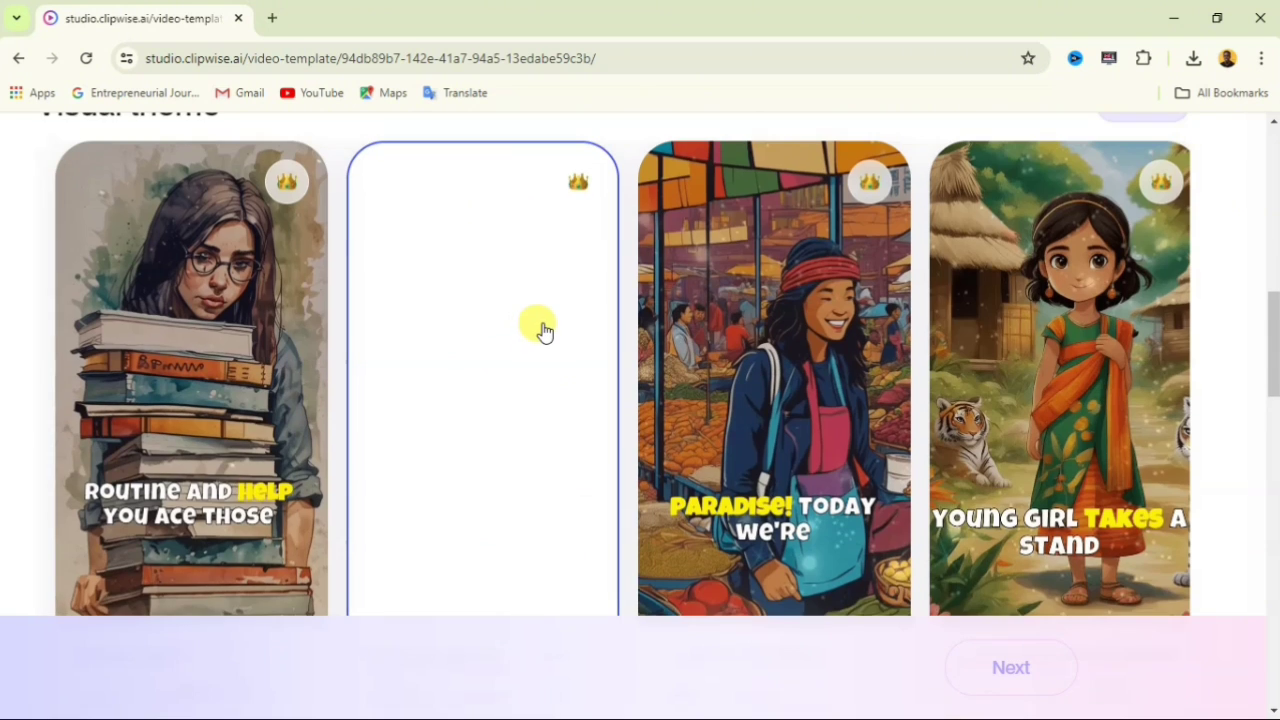
left_click(1145, 199)
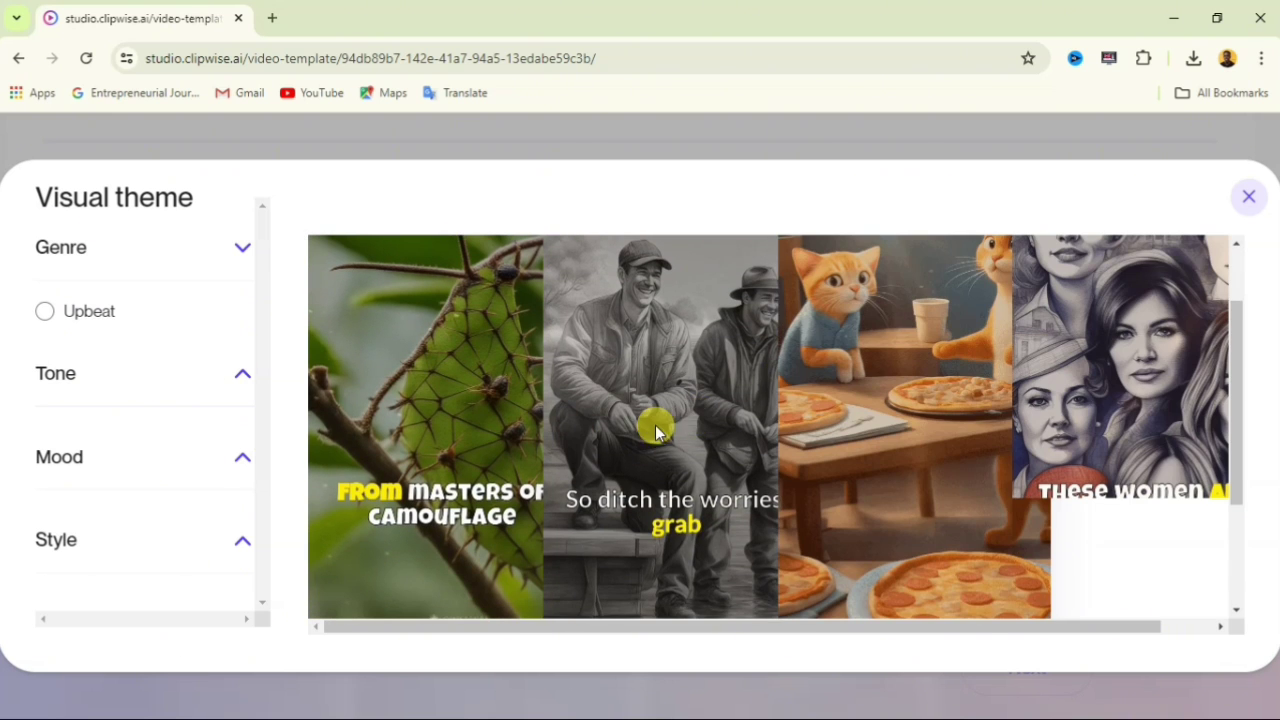
Filter the theme gallery to the Serious tone, leaving Documentary Style, and expand Style filters.
scroll(656, 426, "down", 1)
scroll(665, 428, "down", 1)
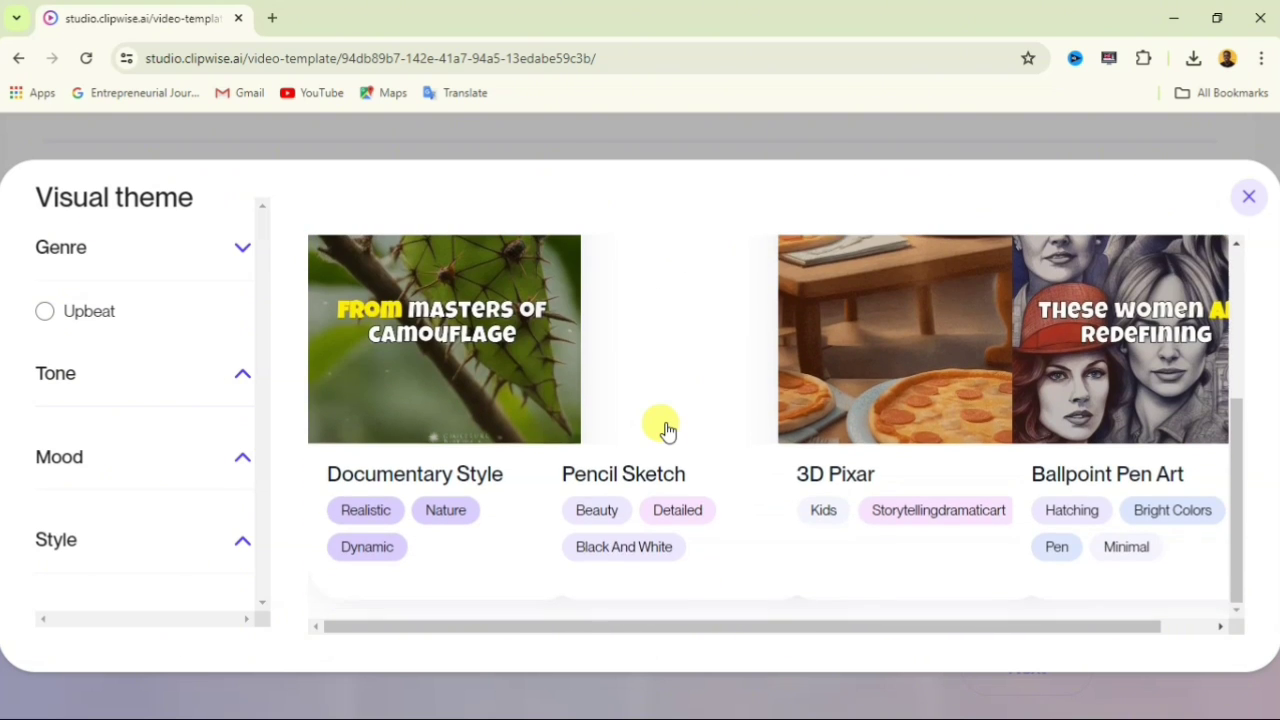
scroll(663, 428, "up", 2)
scroll(590, 420, "down", 1)
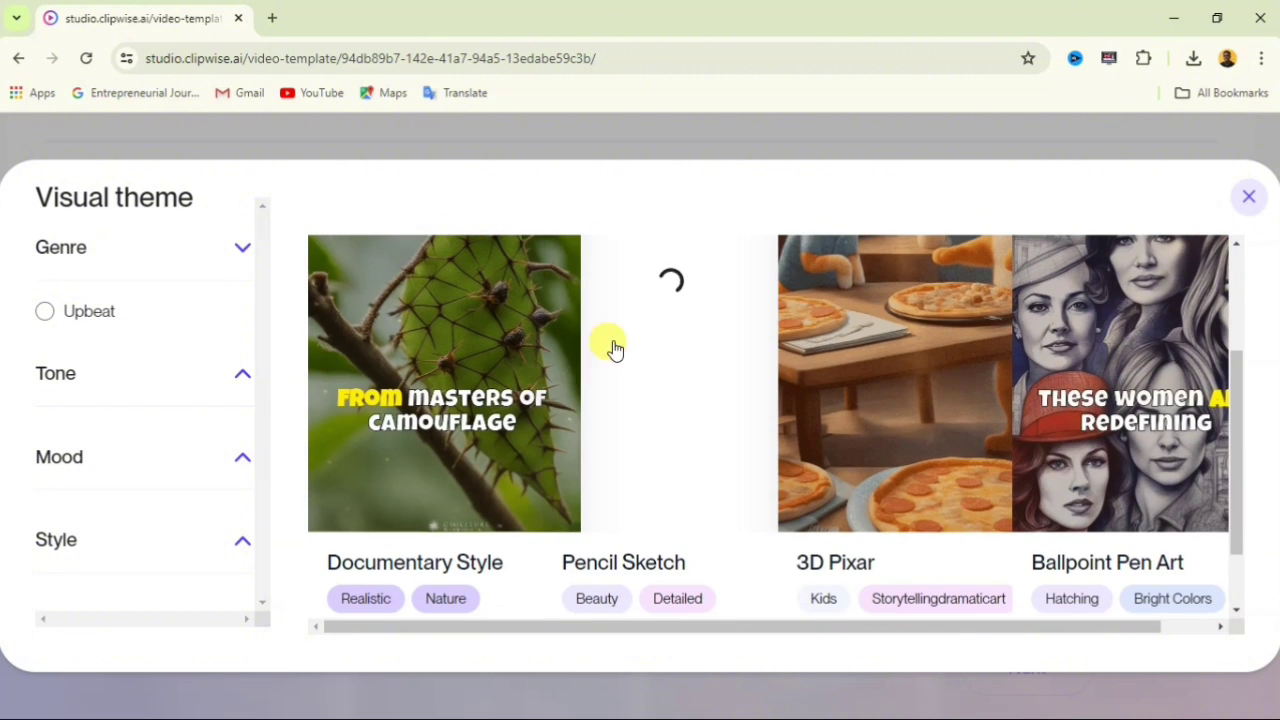
left_click(57, 378)
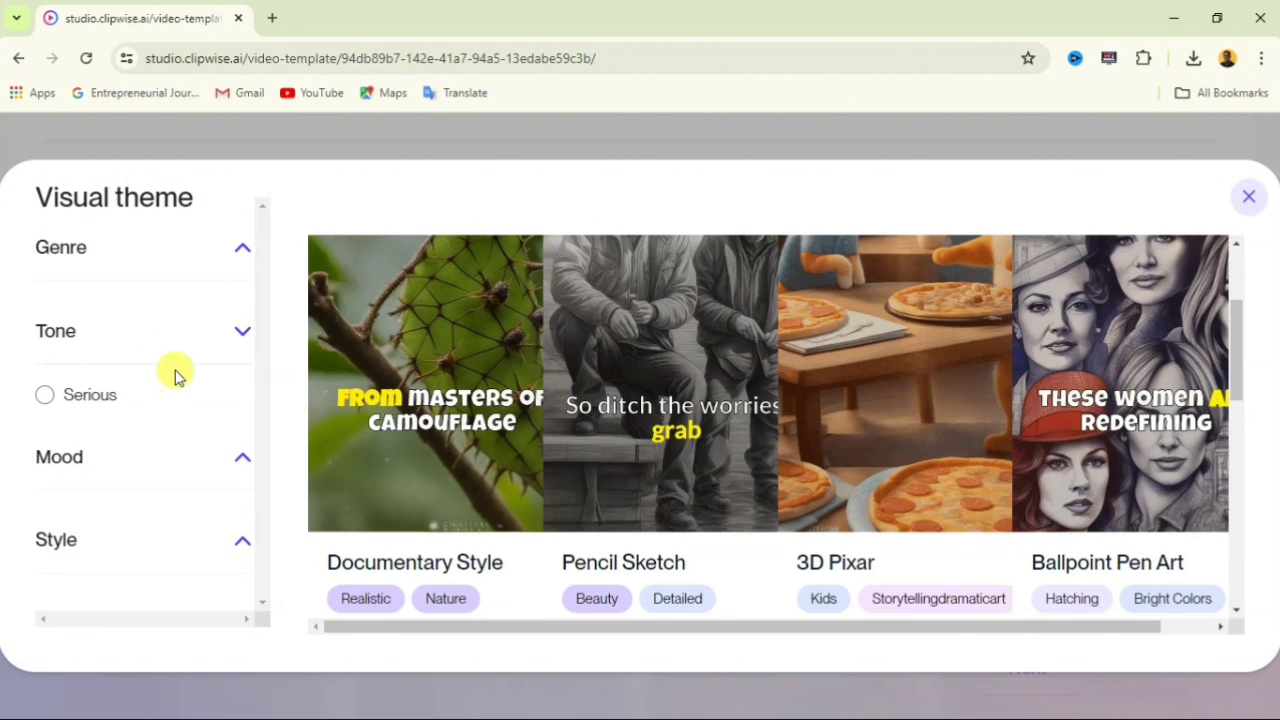
left_click(46, 399)
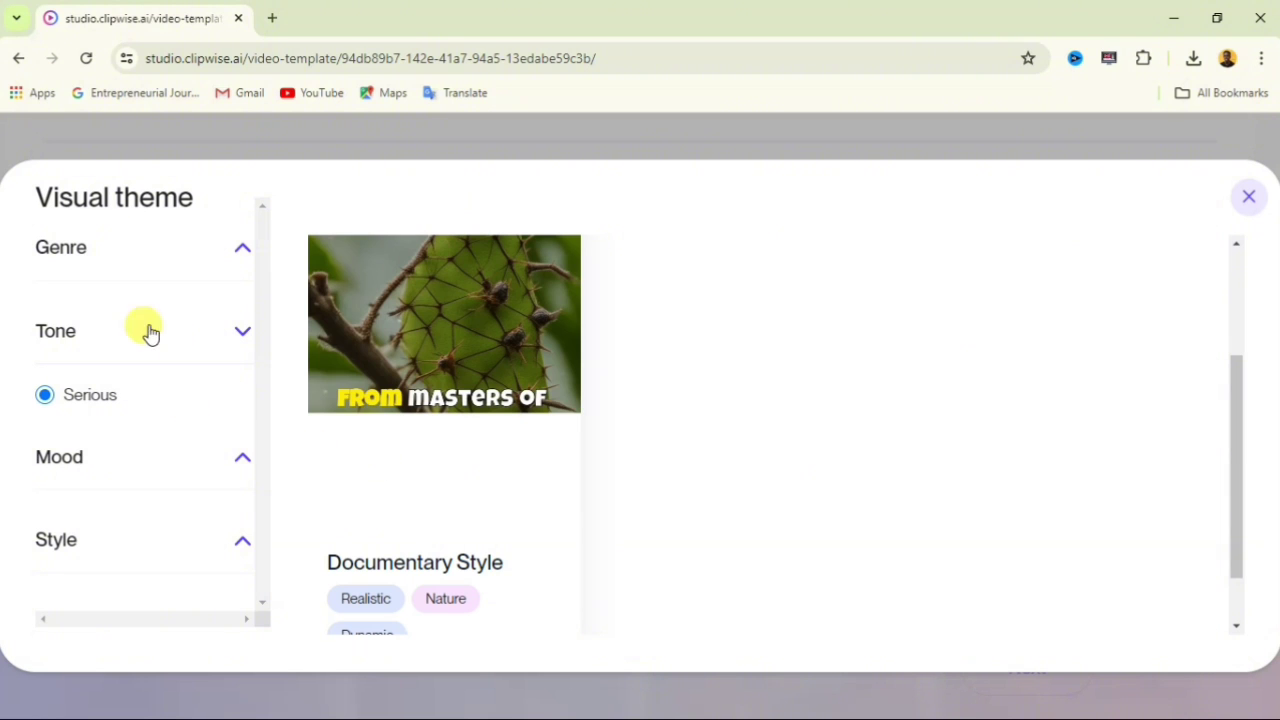
left_click(230, 545)
scroll(163, 494, "down", 2)
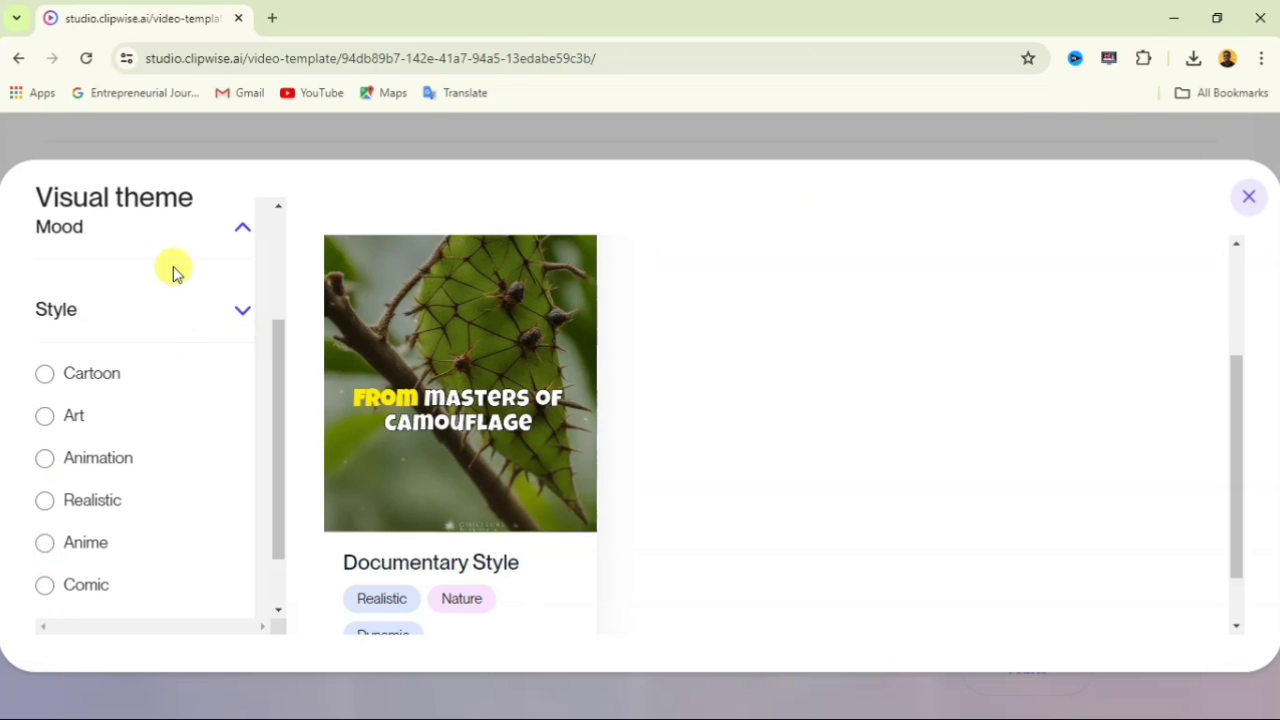
Close the theme gallery and set Night Sky as the video overlay.
left_click(1250, 196)
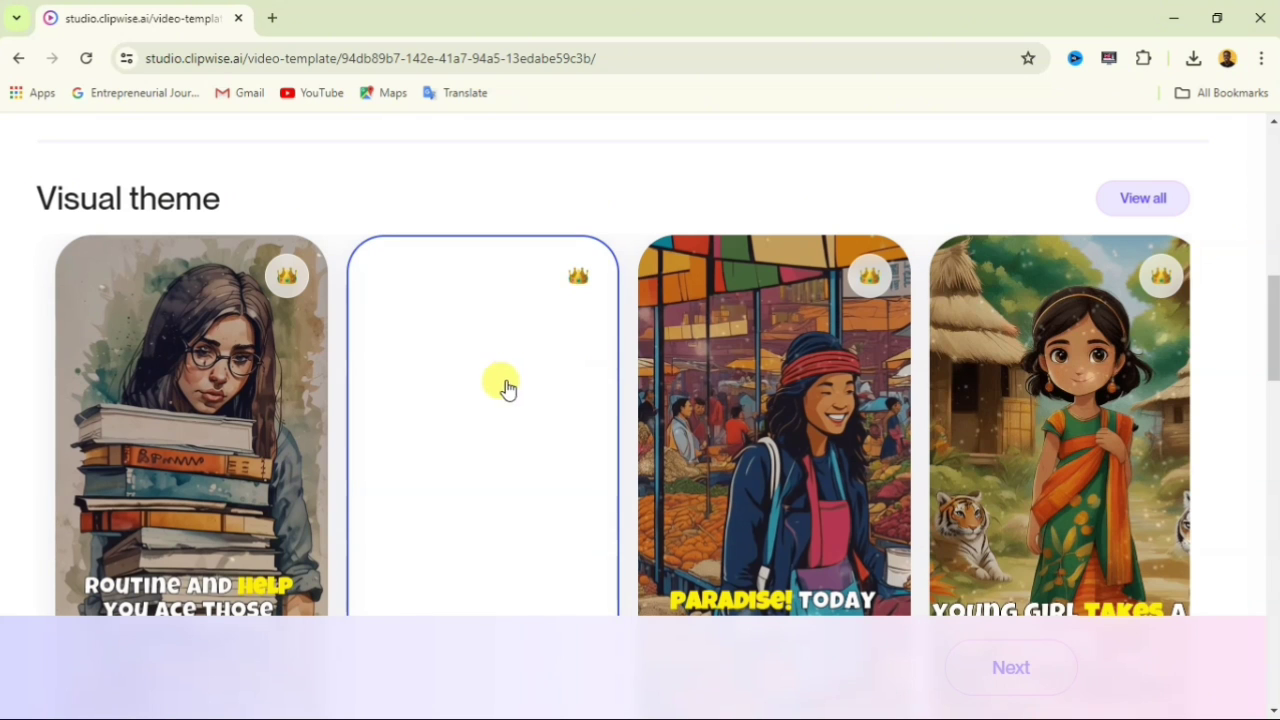
scroll(505, 378, "down", 5)
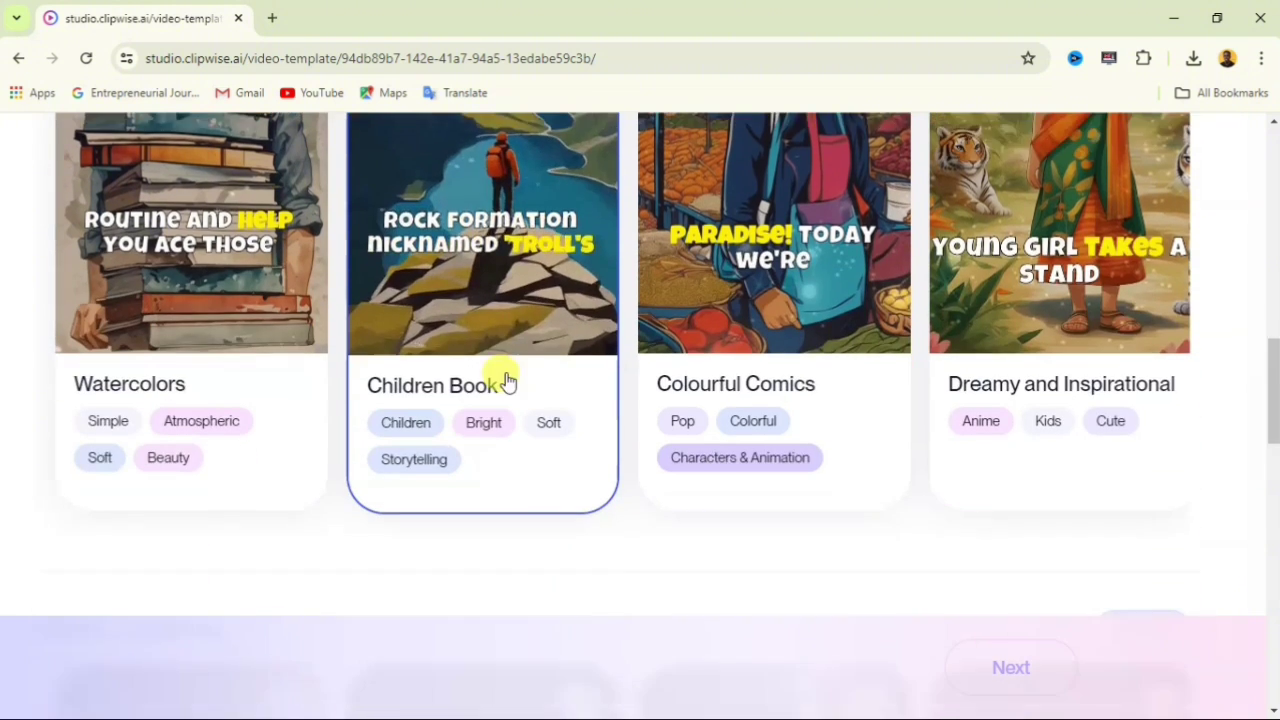
scroll(166, 343, "down", 3)
scroll(183, 337, "up", 1)
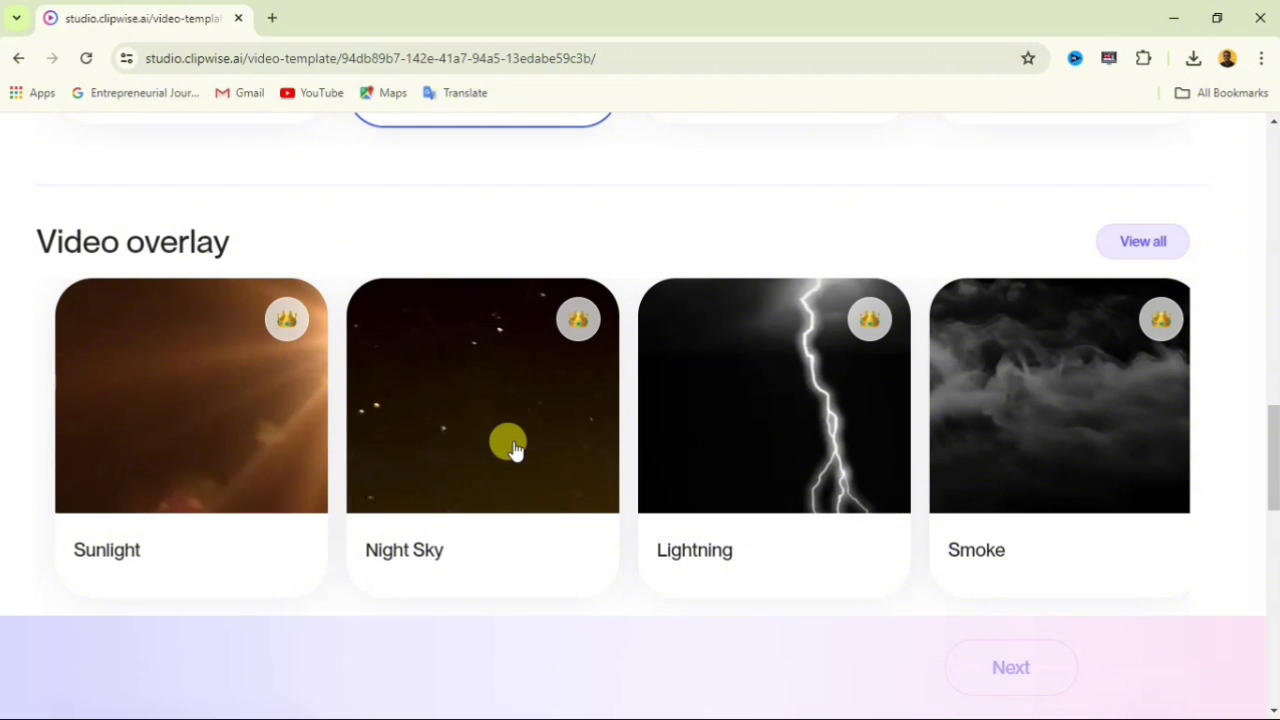
left_click(510, 447)
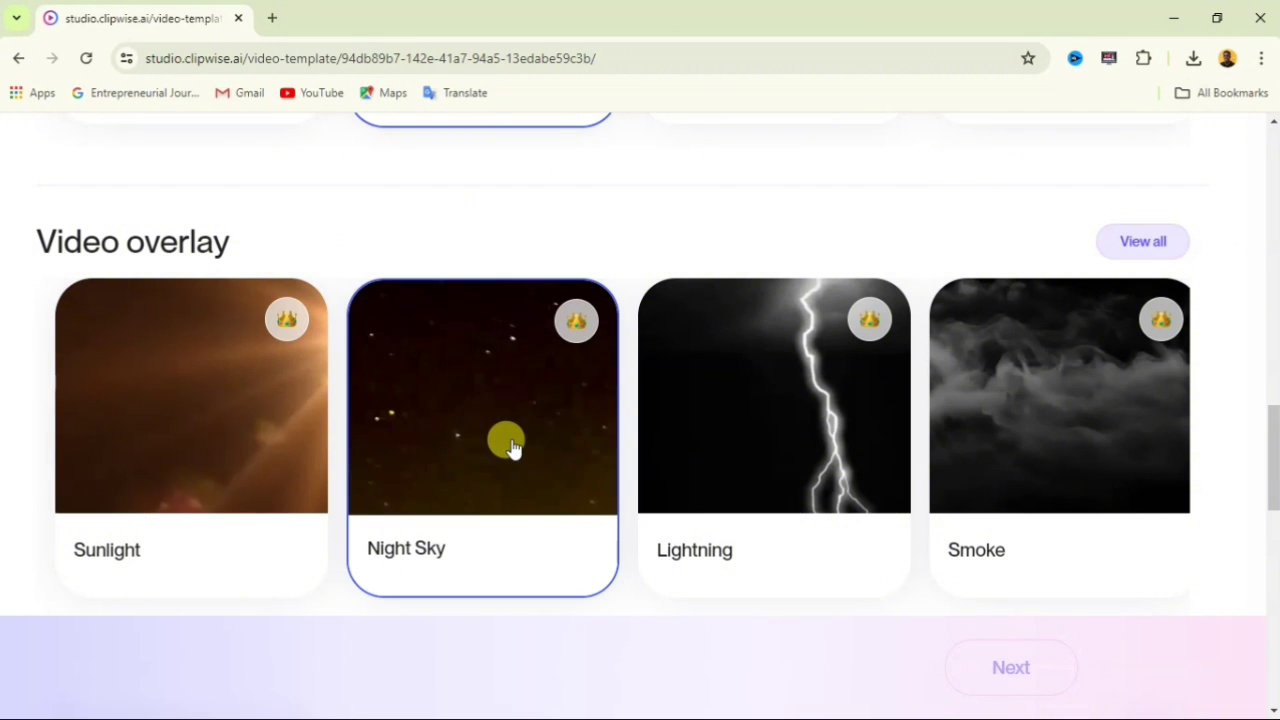
scroll(510, 447, "down", 2)
scroll(508, 449, "up", 1)
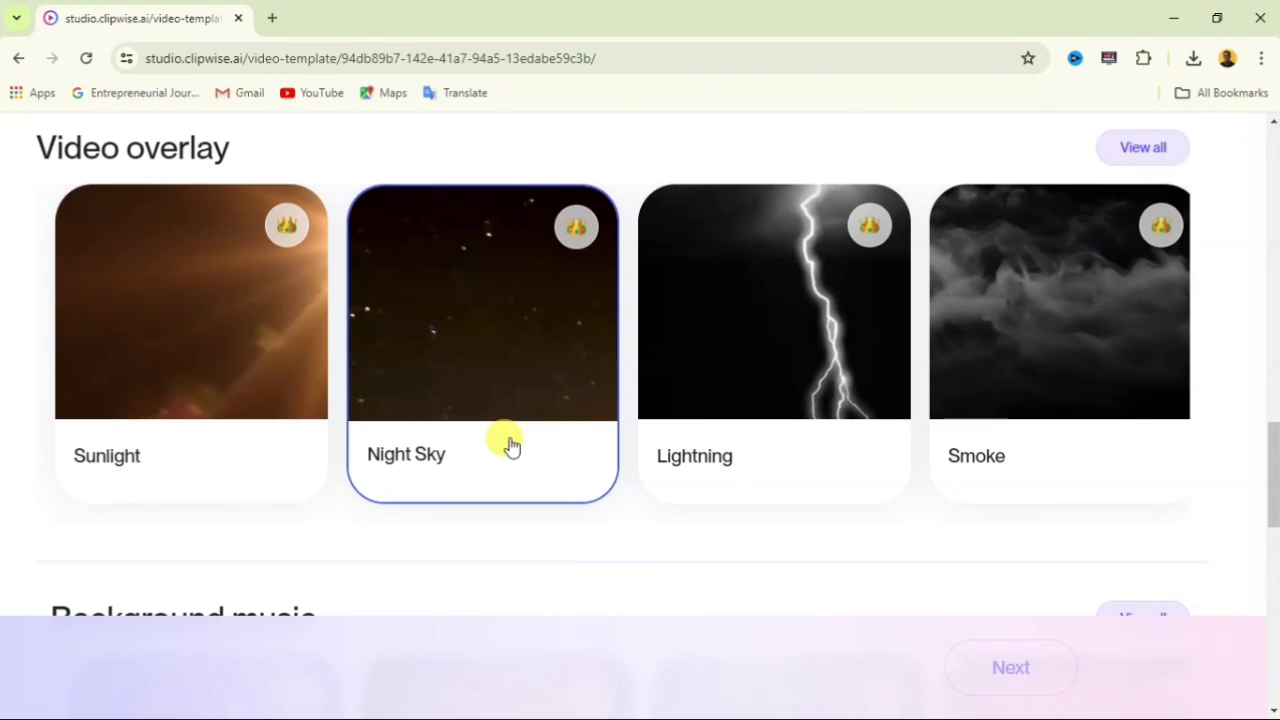
scroll(508, 449, "down", 2)
scroll(508, 443, "down", 2)
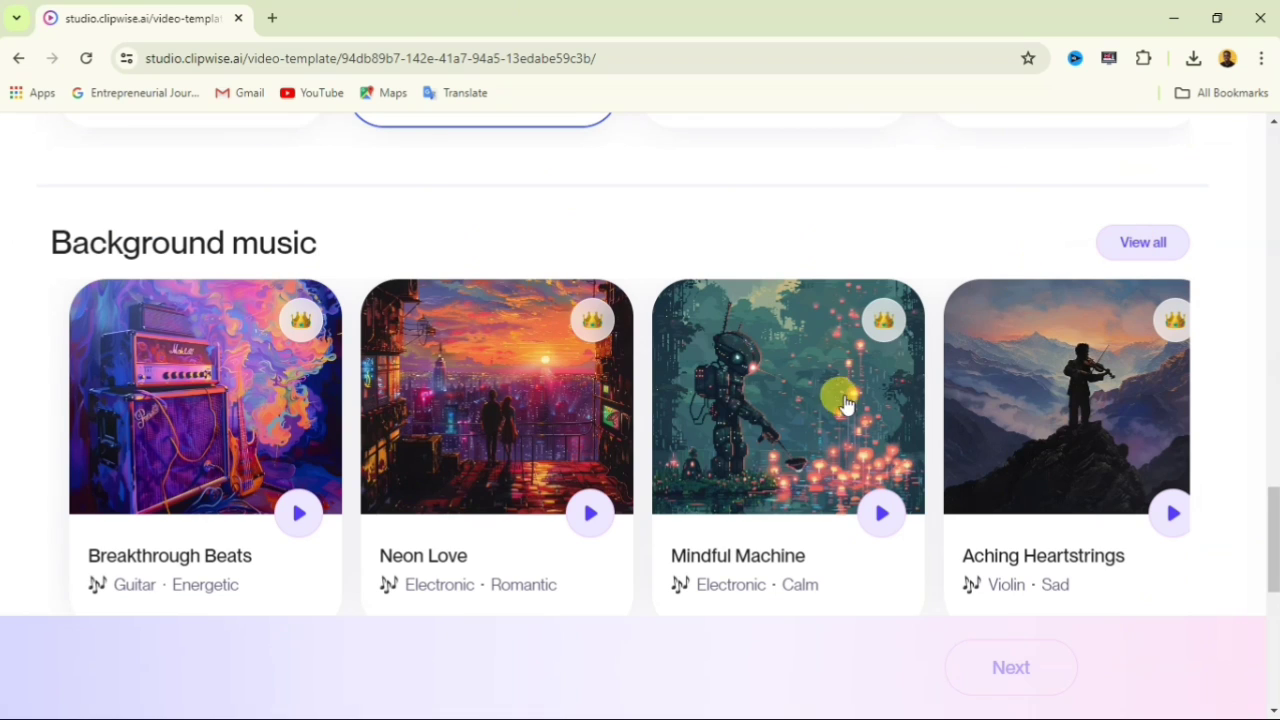
Choose Neon Love (Electronic · Romantic) as the background music track.
scroll(840, 400, "down", 1)
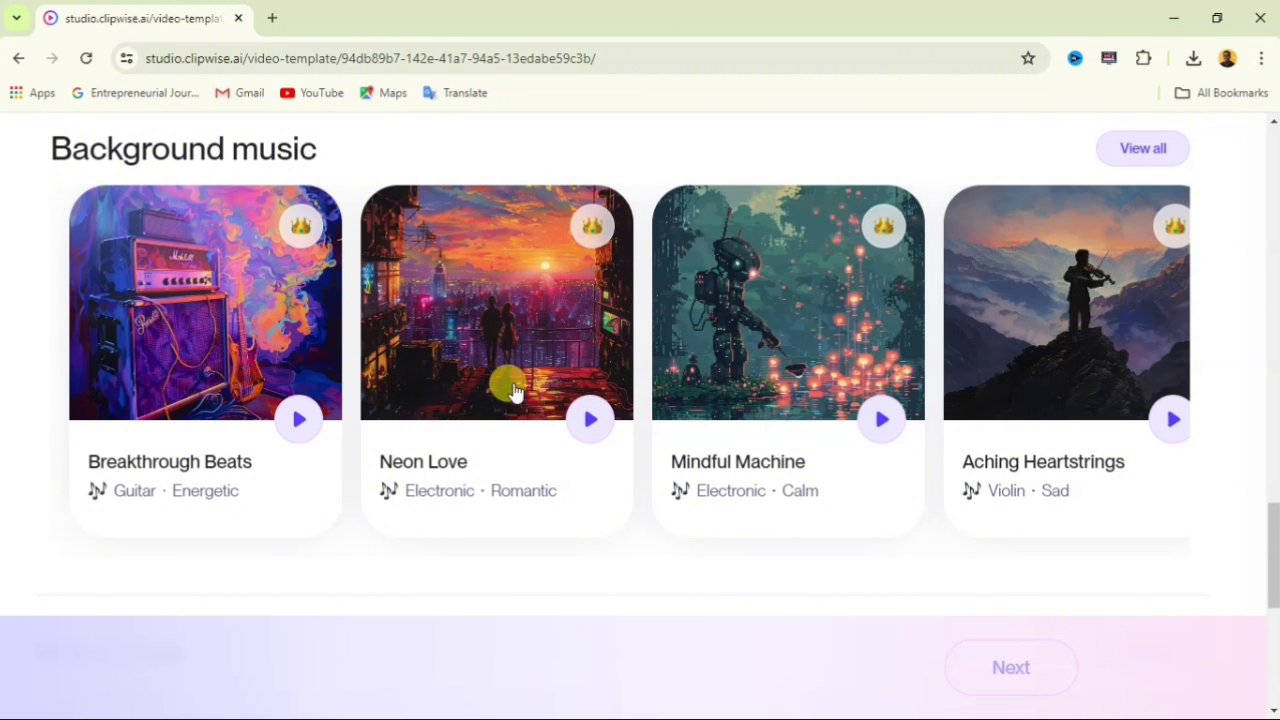
left_click(470, 383)
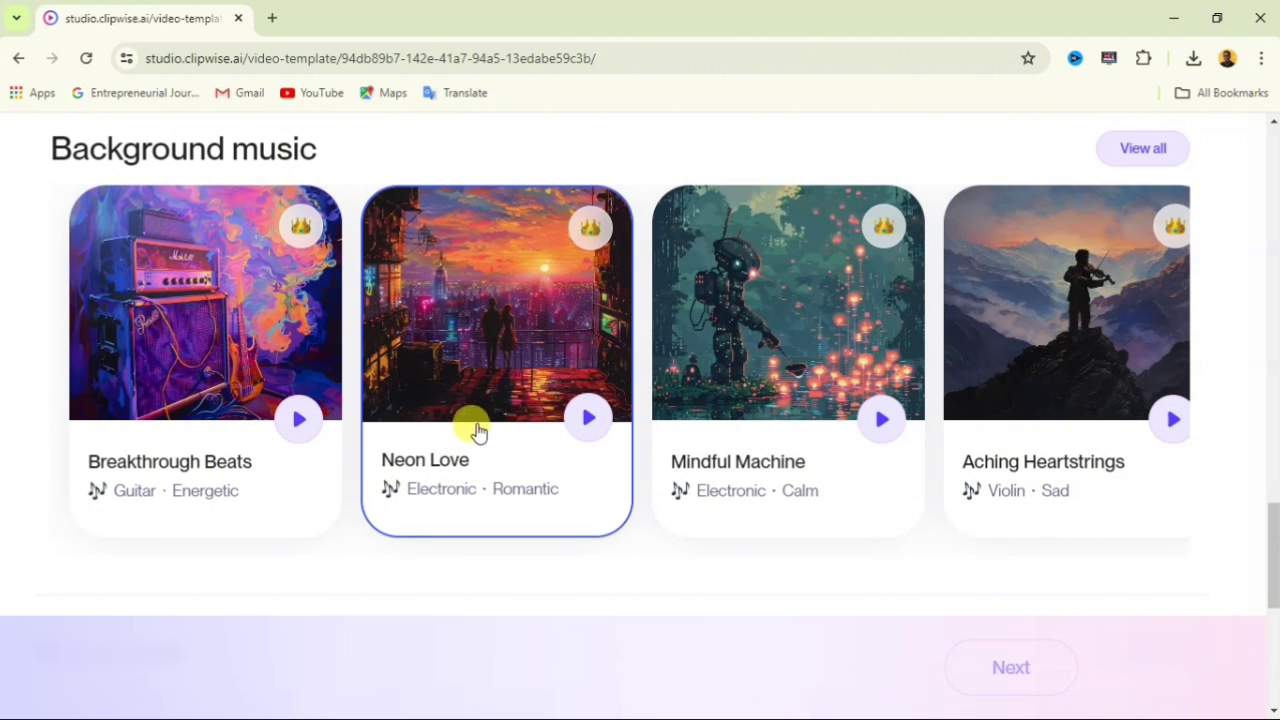
scroll(478, 430, "down", 5)
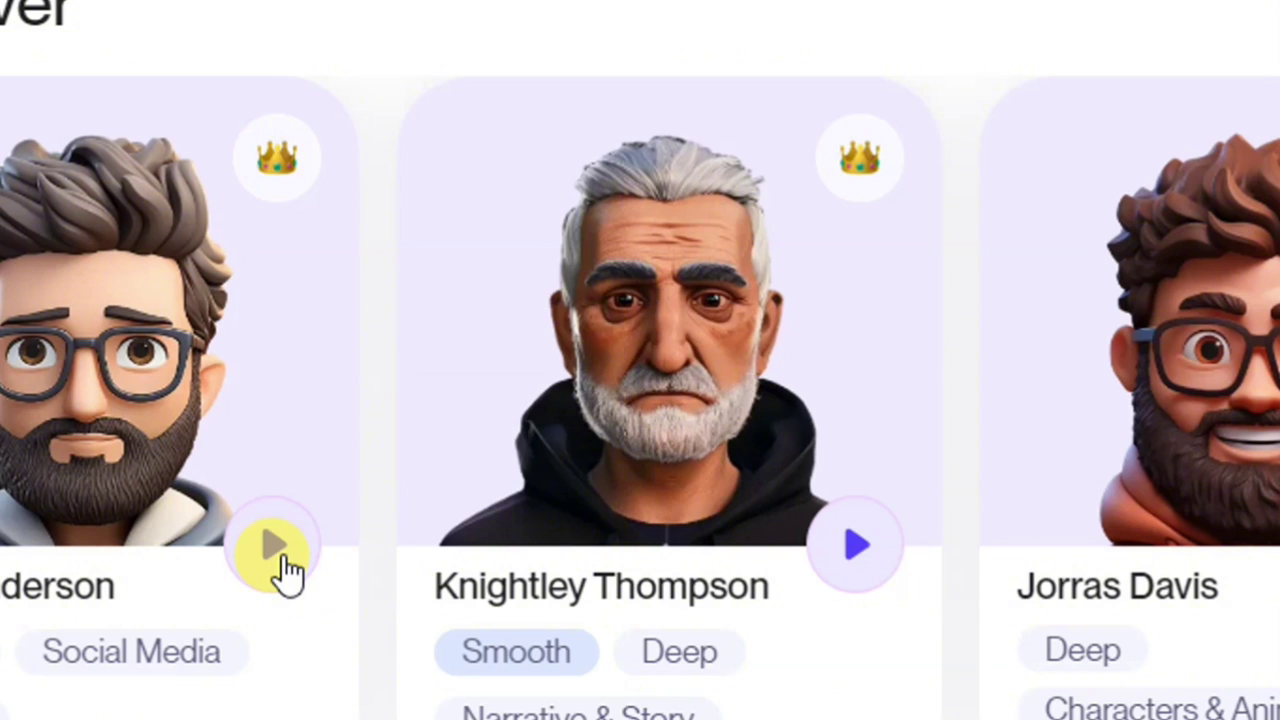
Stop the voice preview and select Knightley Thompson as the voice-over narrator.
left_click(857, 550)
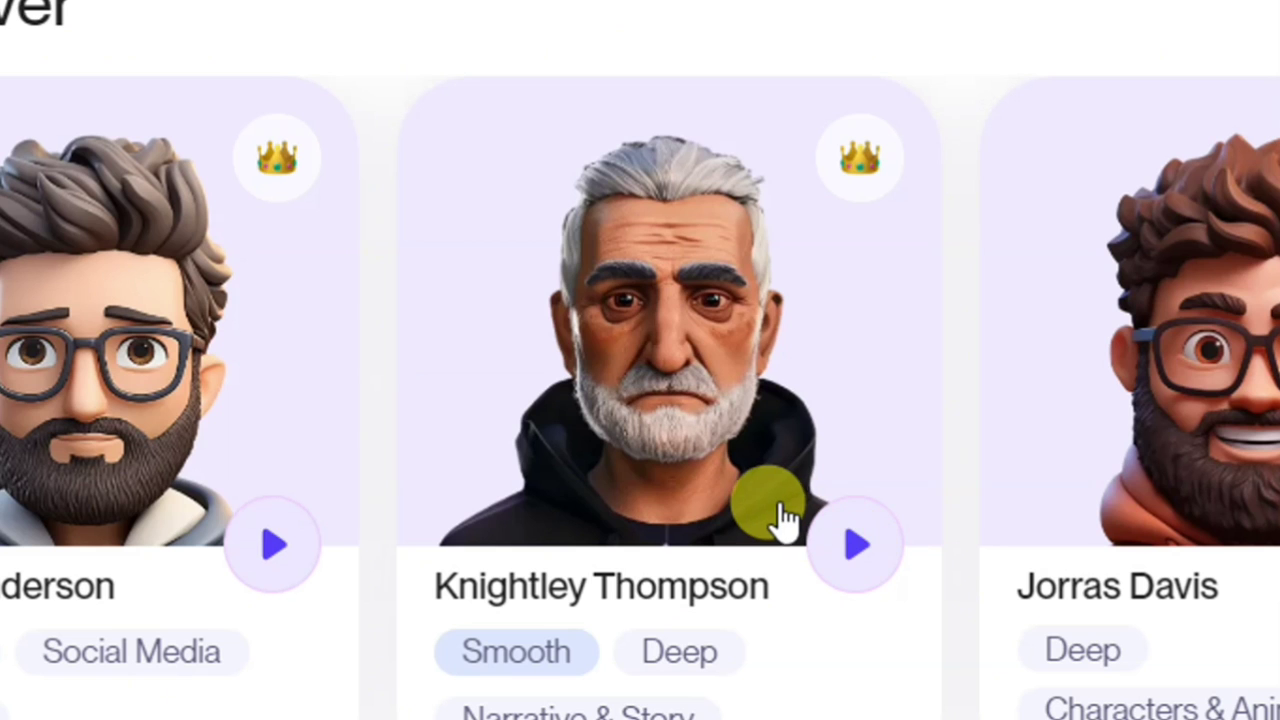
left_click(706, 450)
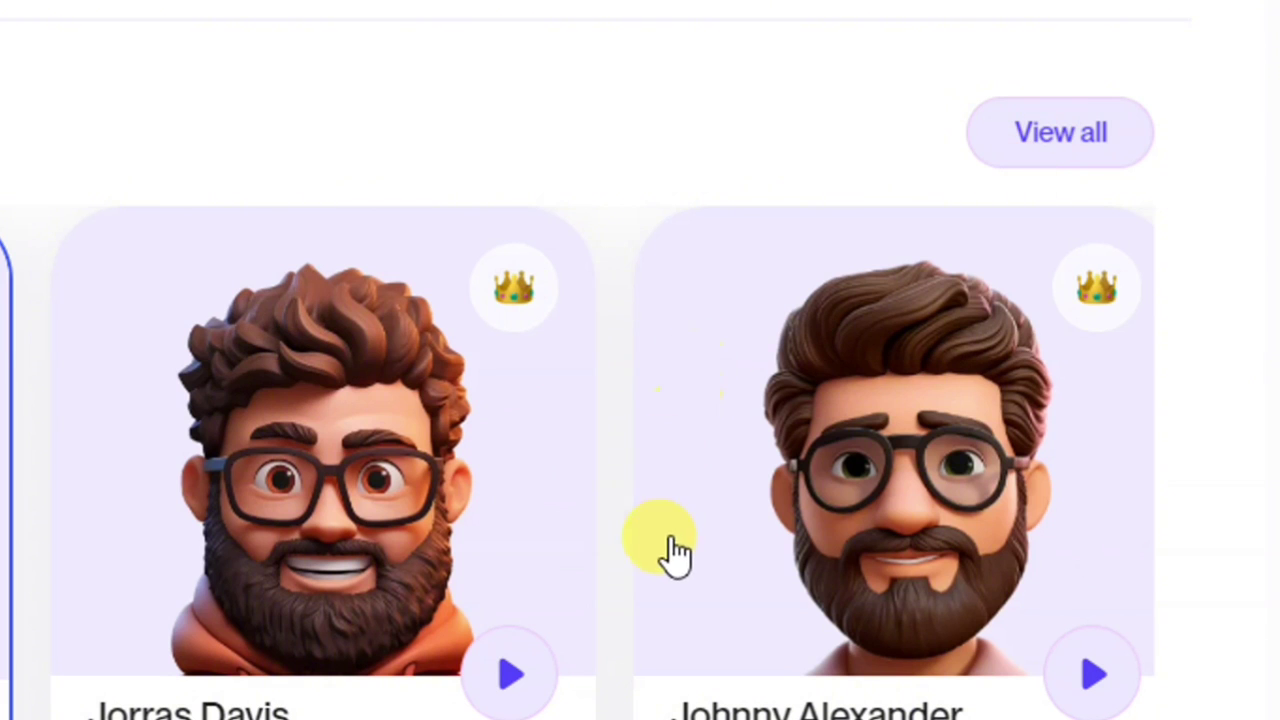
scroll(615, 625, "down", 10)
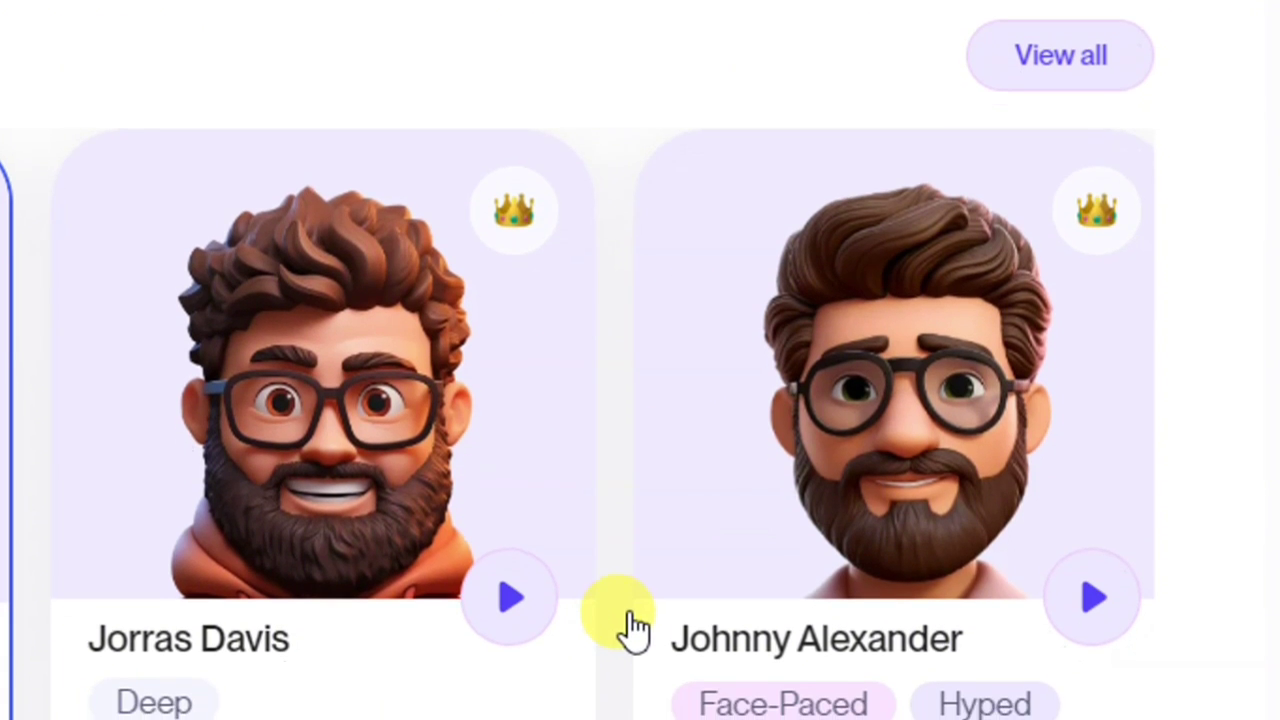
scroll(457, 525, "down", 5)
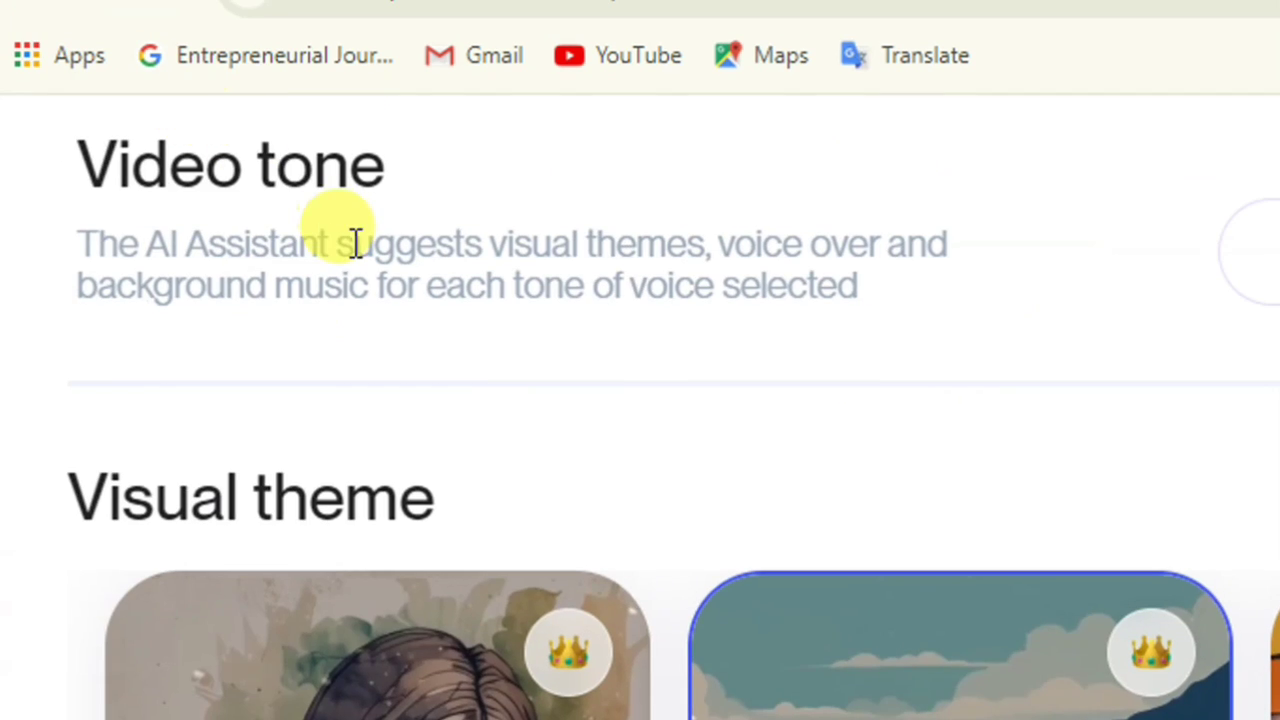
Review the Children Book, Night Sky, Neon Love and Knightley Thompson choices, then continue.
scroll(300, 320, "up", 3)
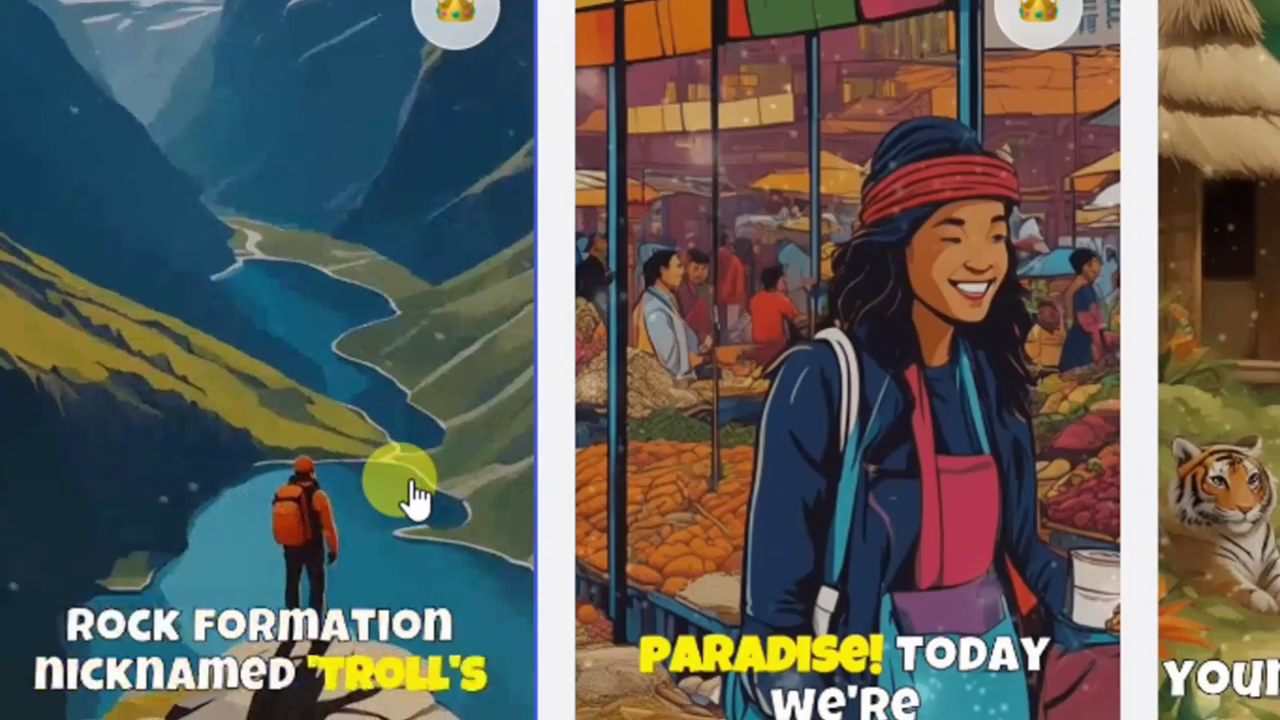
scroll(614, 500, "down", 5)
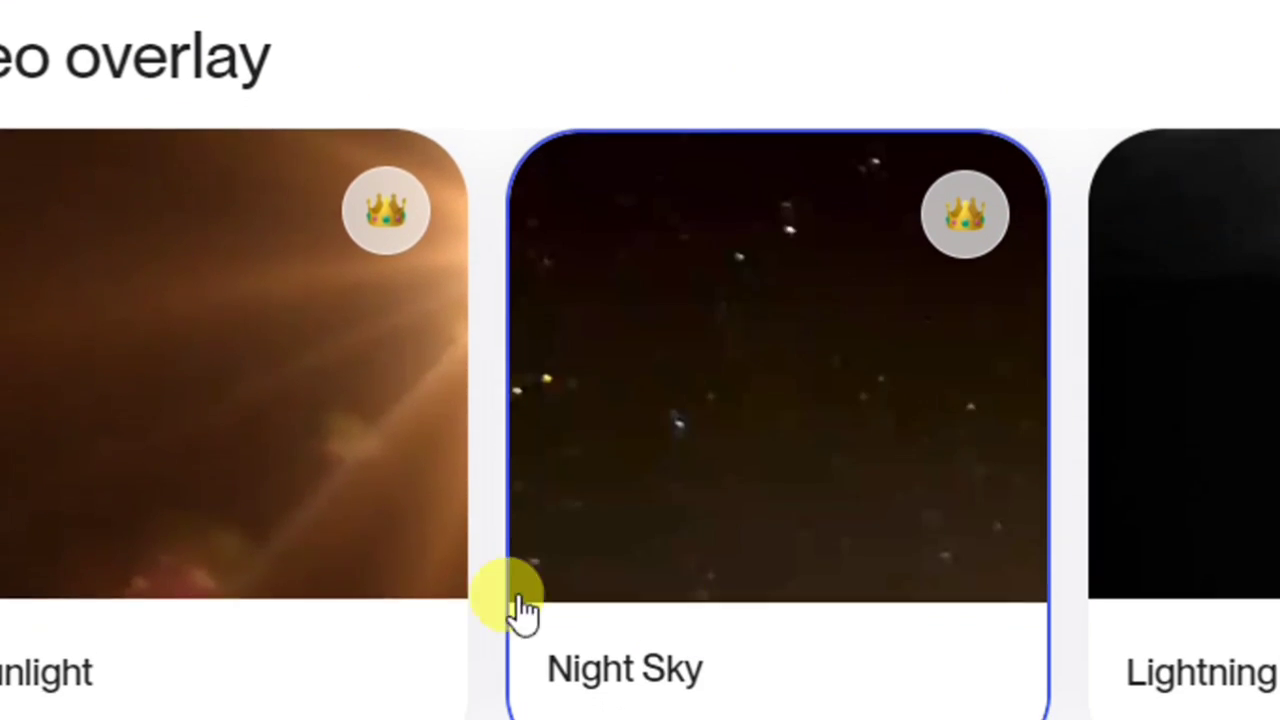
scroll(420, 423, "down", 3)
scroll(190, 347, "down", 2)
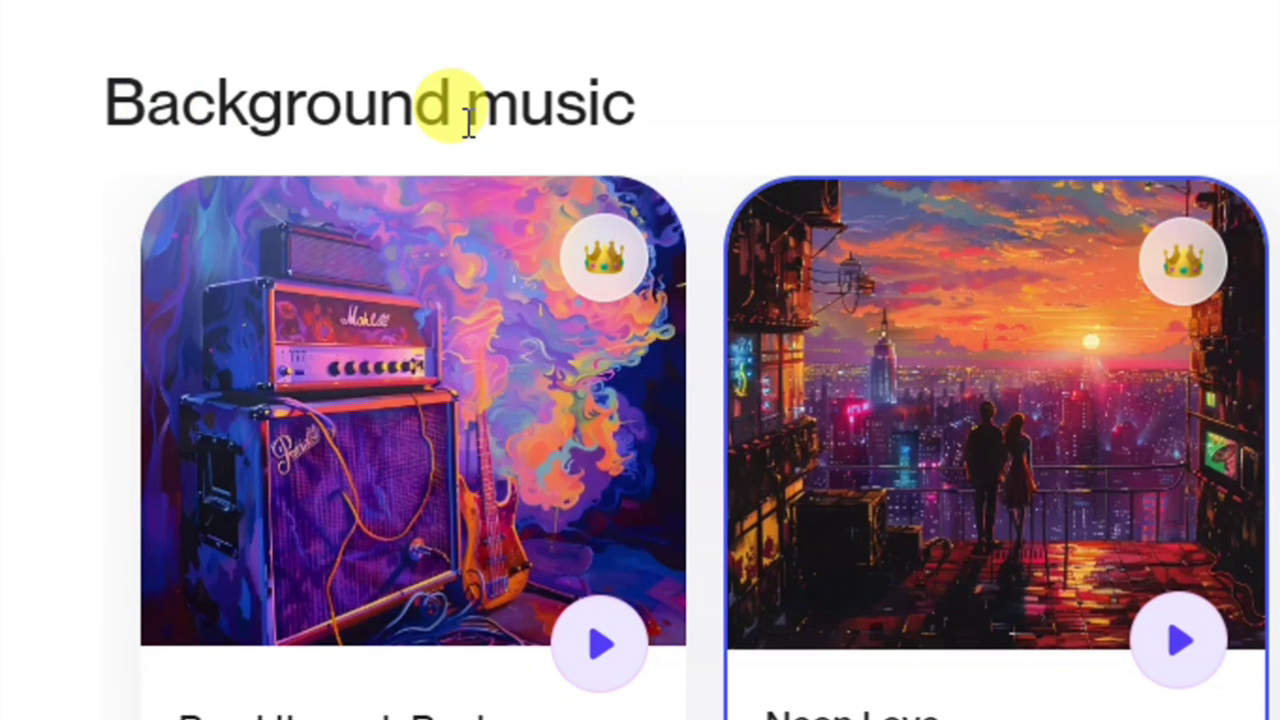
scroll(535, 150, "down", 4)
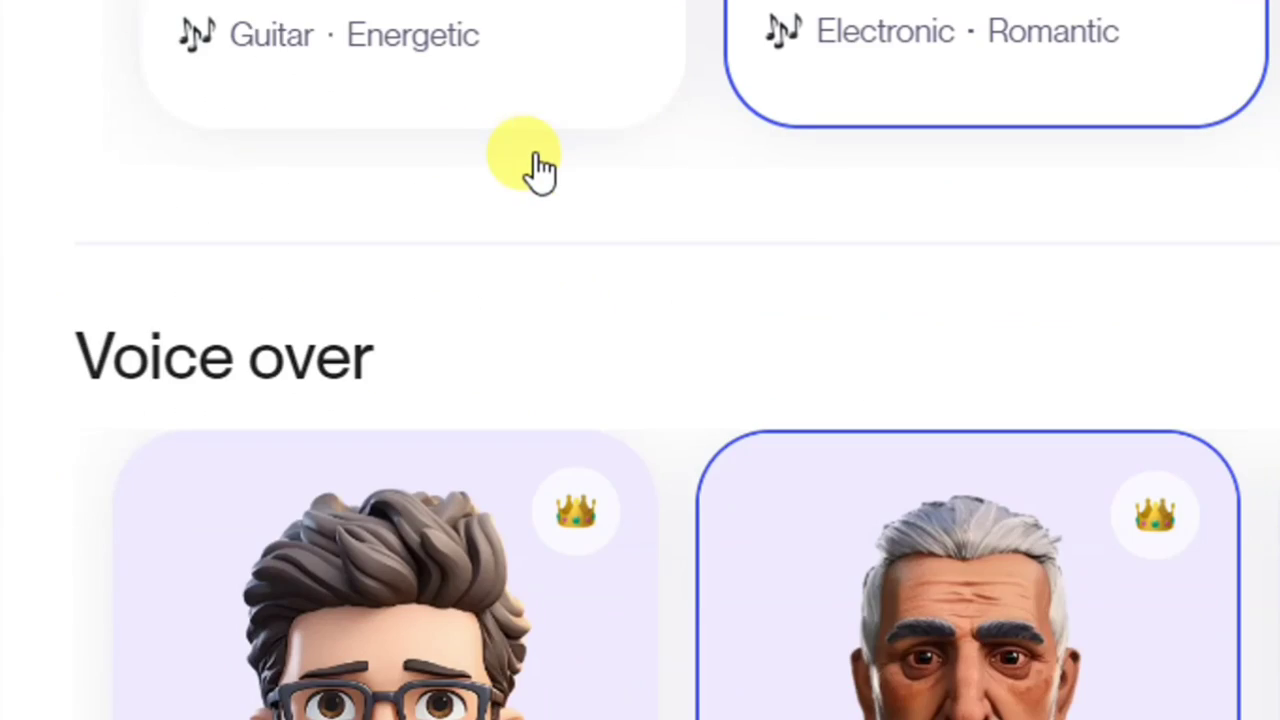
scroll(515, 225, "down", 1)
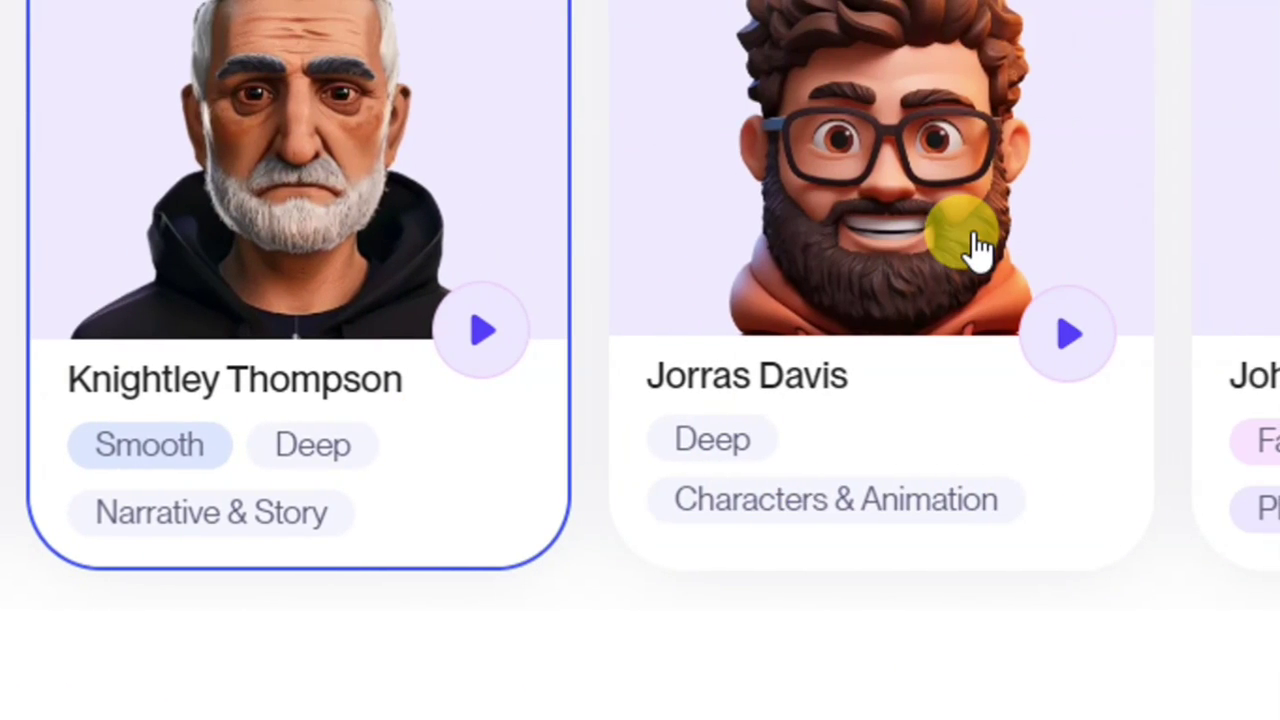
scroll(975, 245, "up", 2)
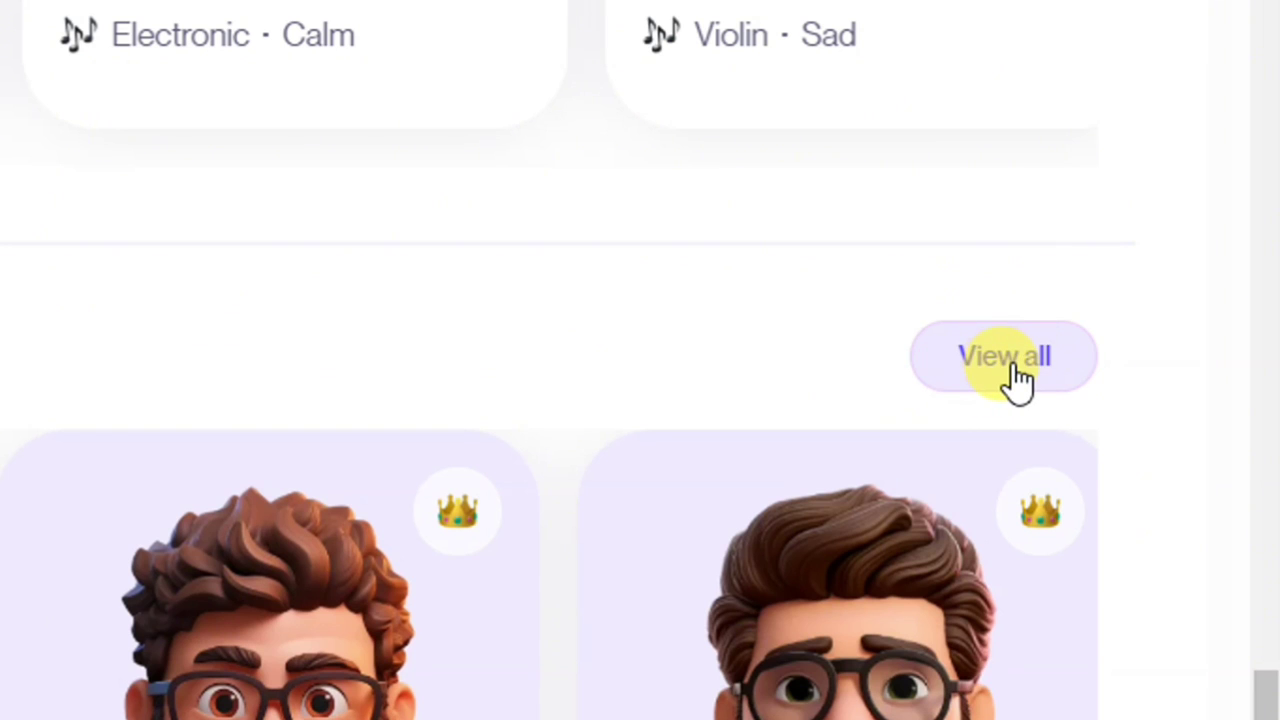
scroll(1012, 300, "up", 5)
scroll(1034, 480, "down", 8)
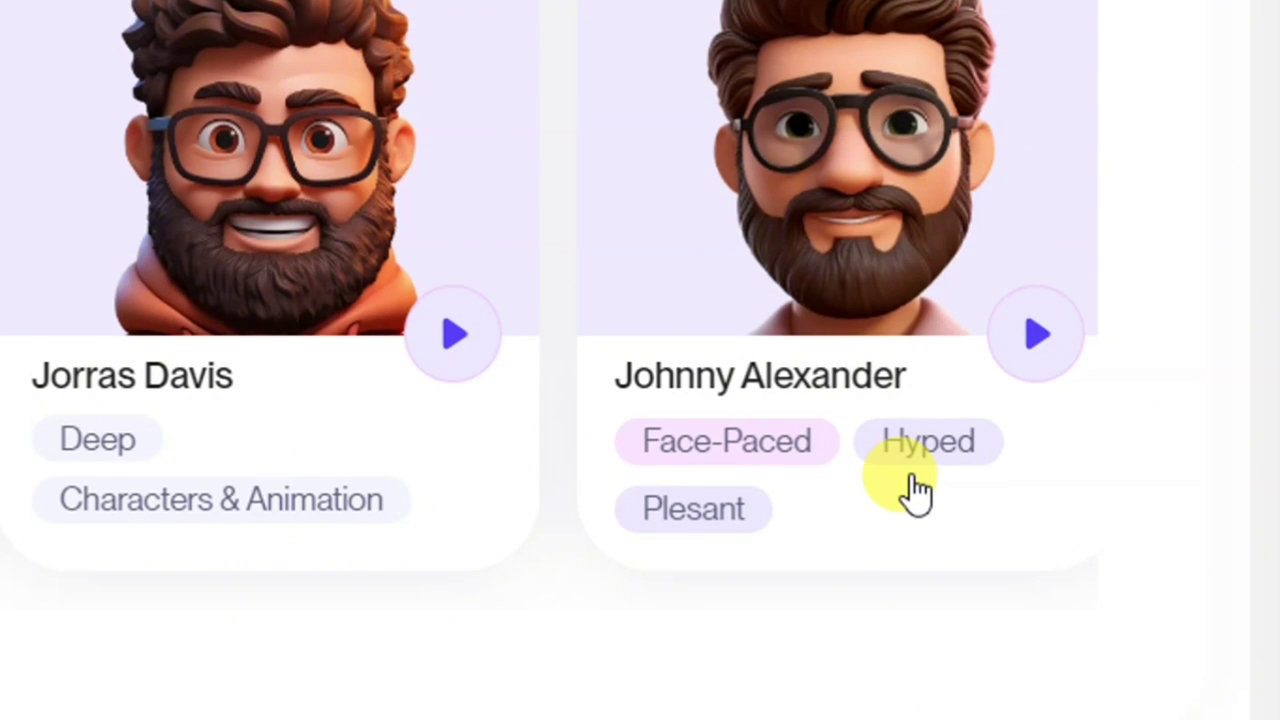
scroll(771, 629, "down", 2)
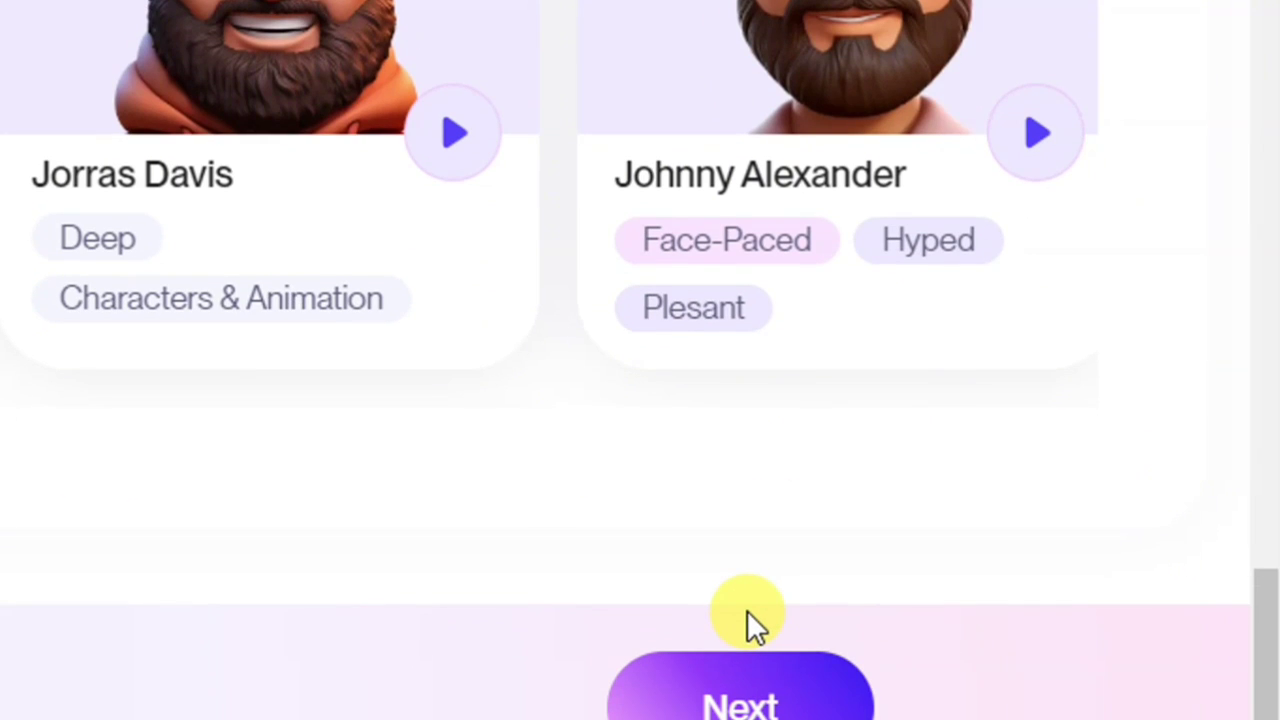
scroll(747, 610, "down", 1)
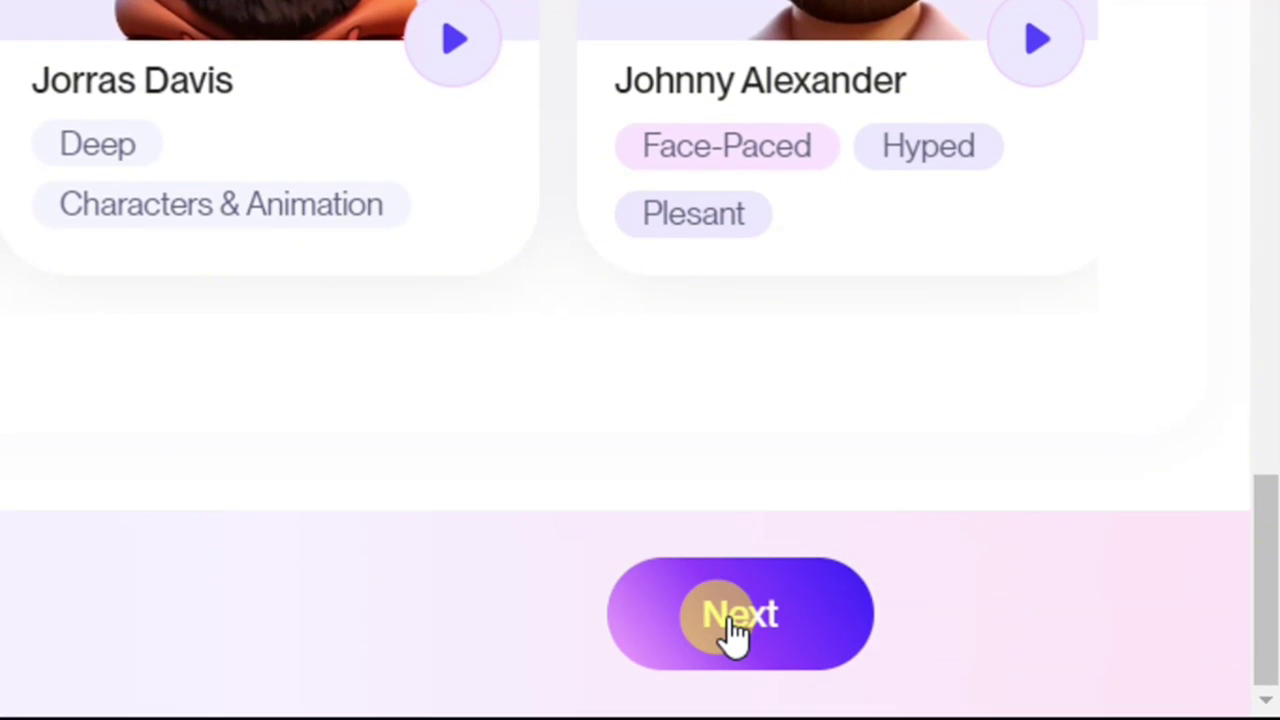
left_click(735, 620)
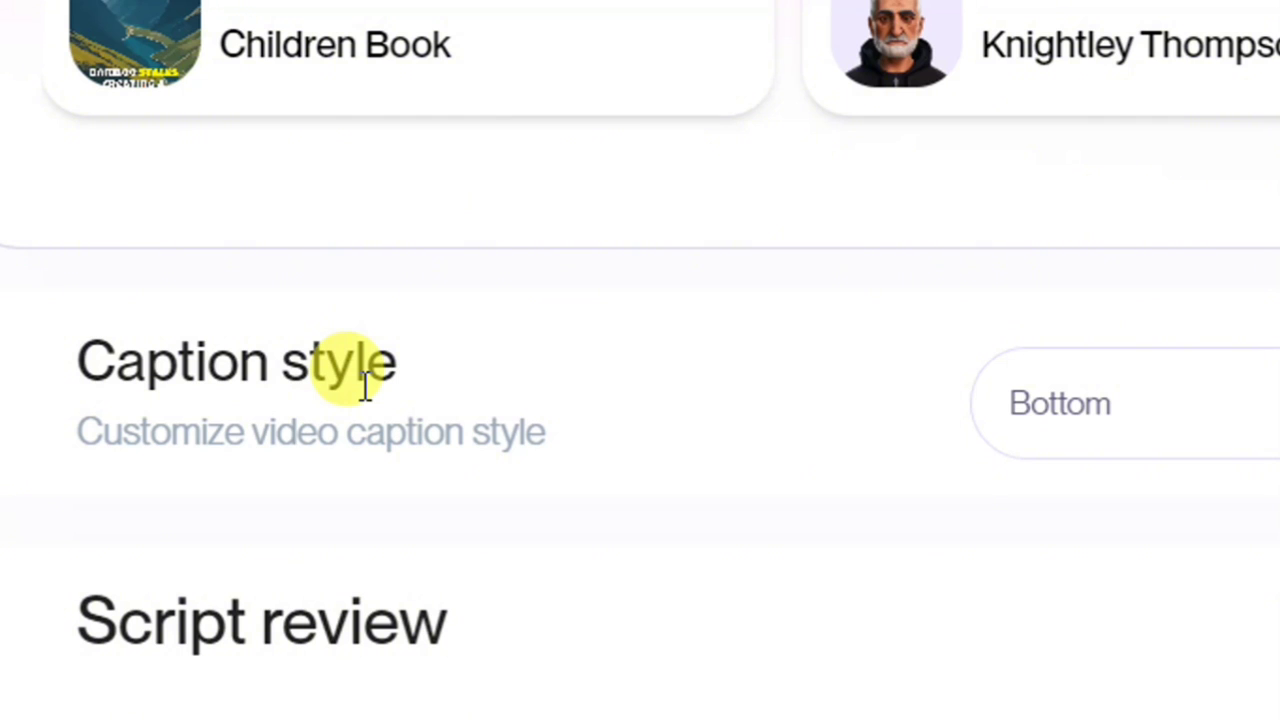
Set caption placement to Center, keeping the Luckiest Guy font and Yellow colour.
left_click(1046, 406)
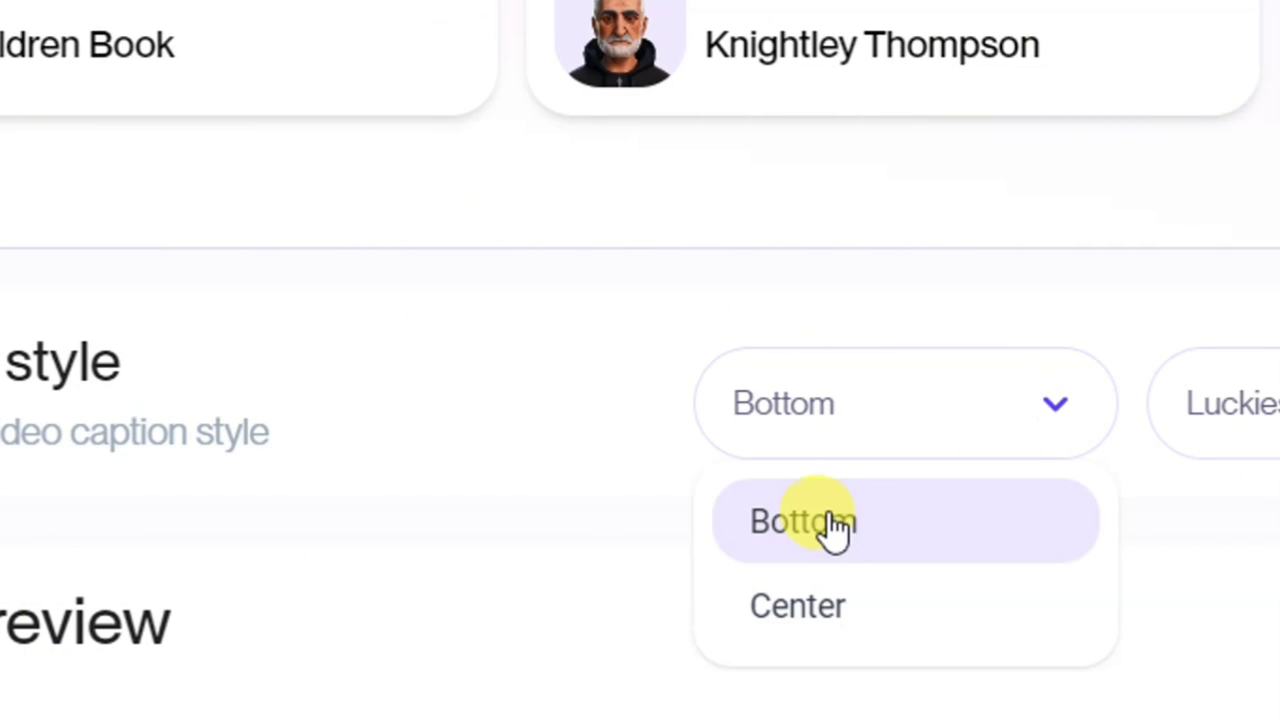
left_click(862, 606)
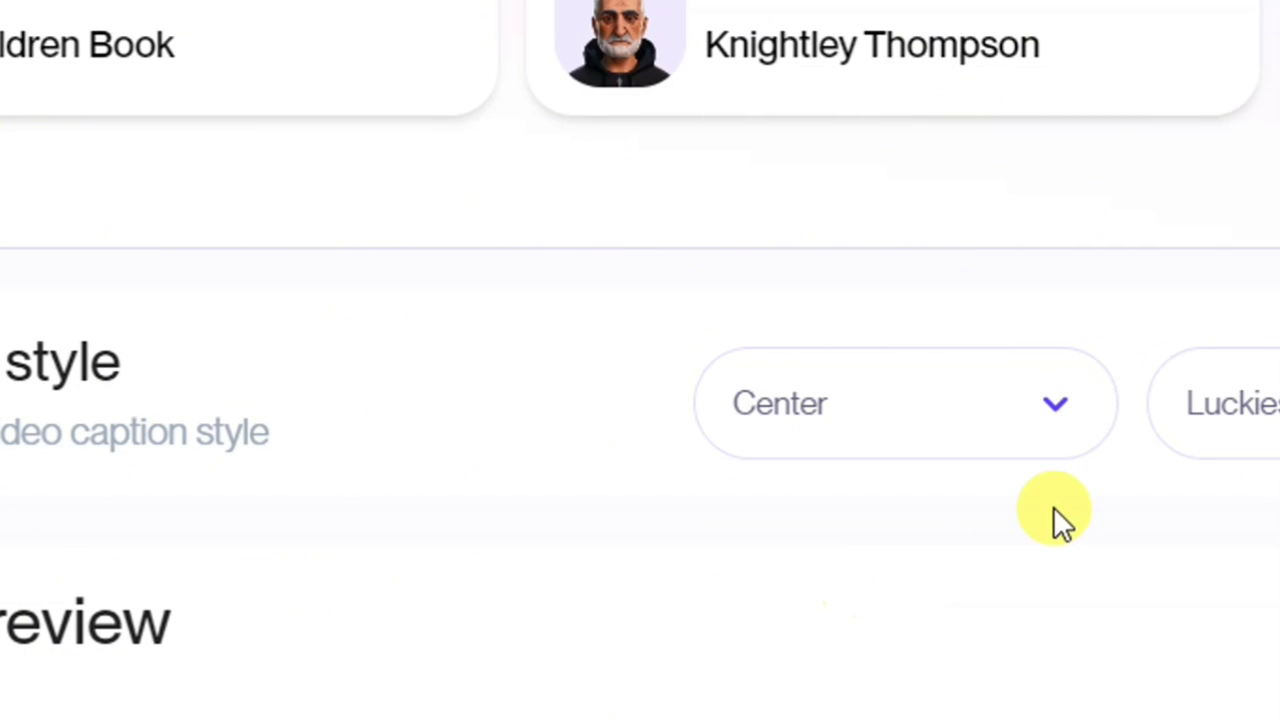
left_click(1049, 405)
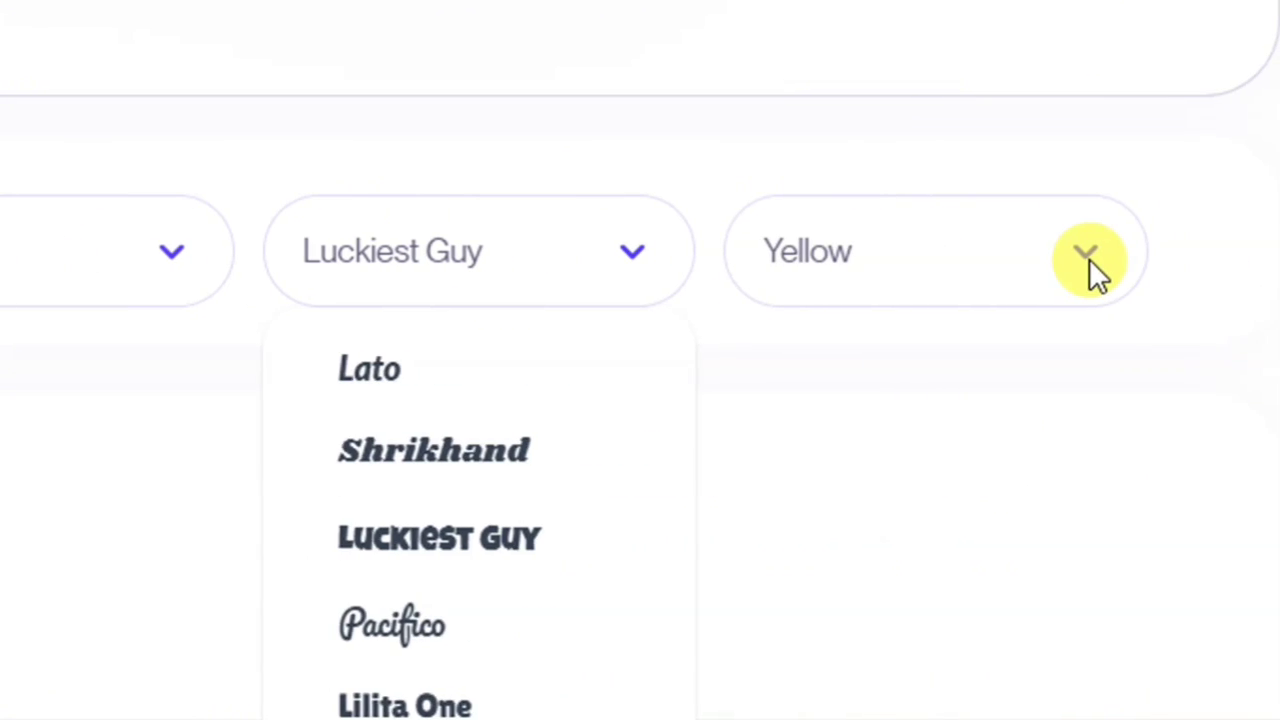
left_click(1089, 260)
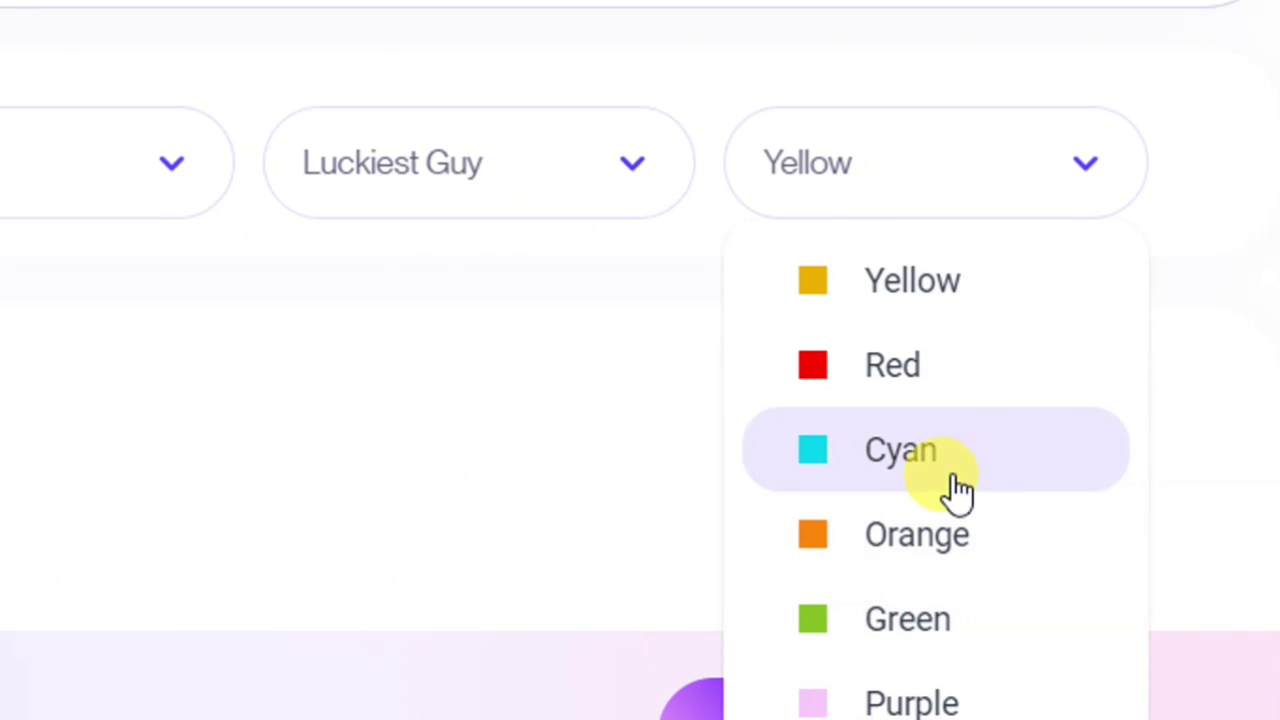
left_click(1082, 185)
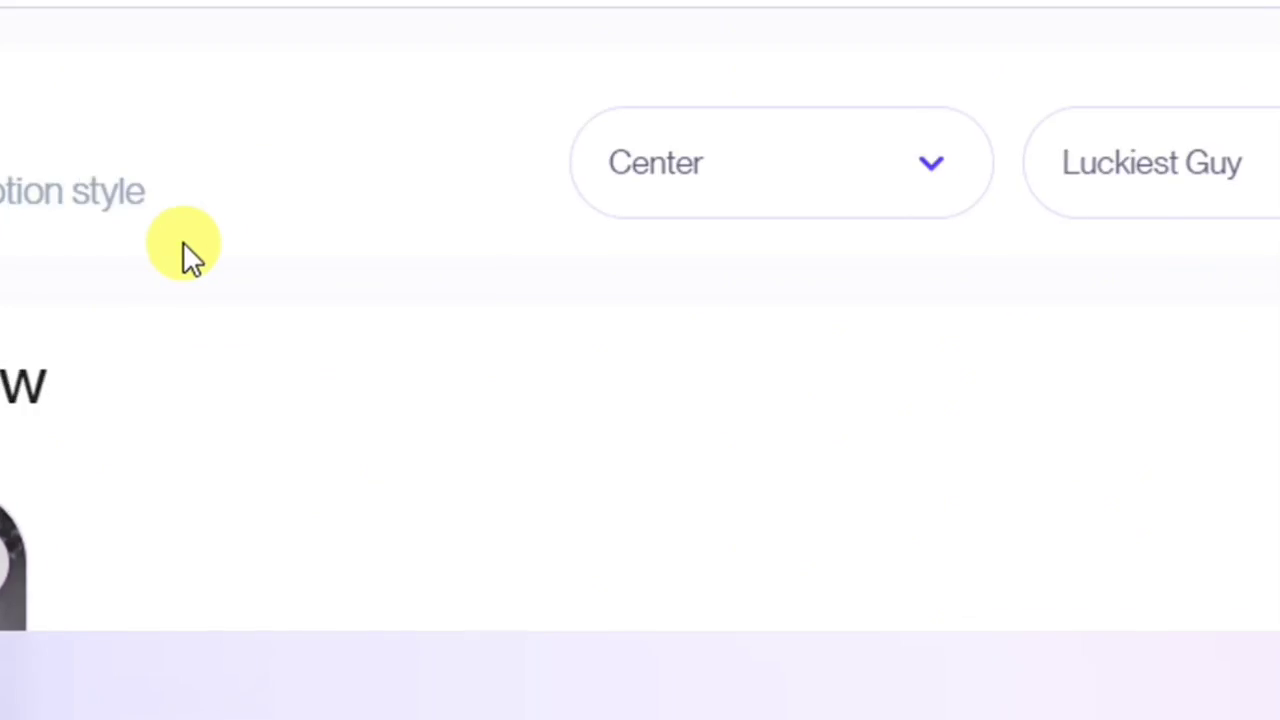
scroll(190, 247, "down", 5)
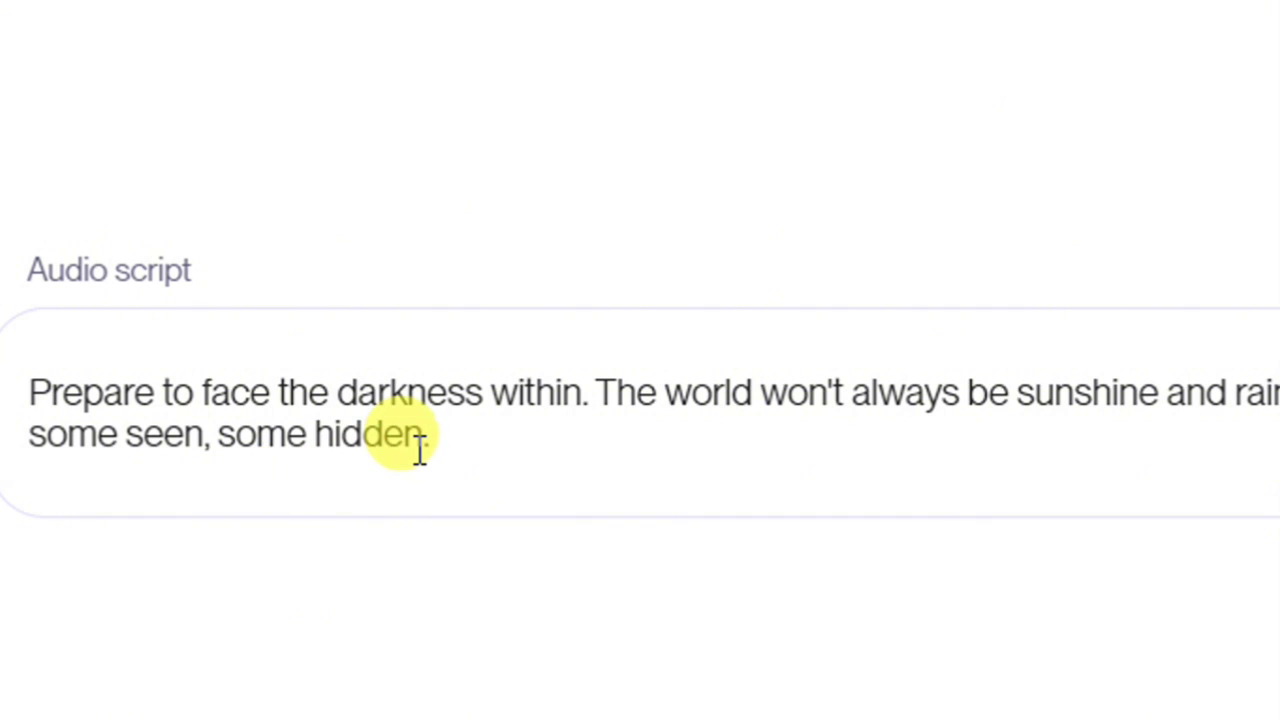
left_click(493, 440)
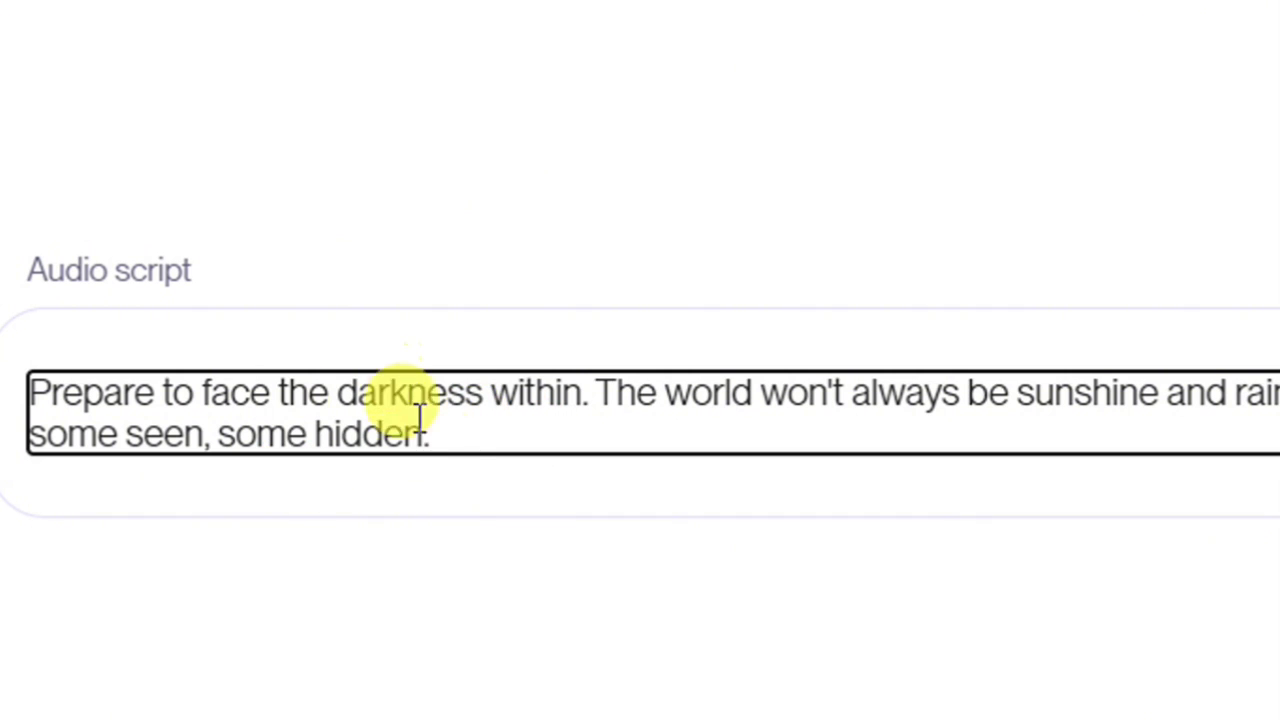
scroll(399, 488, "down", 5)
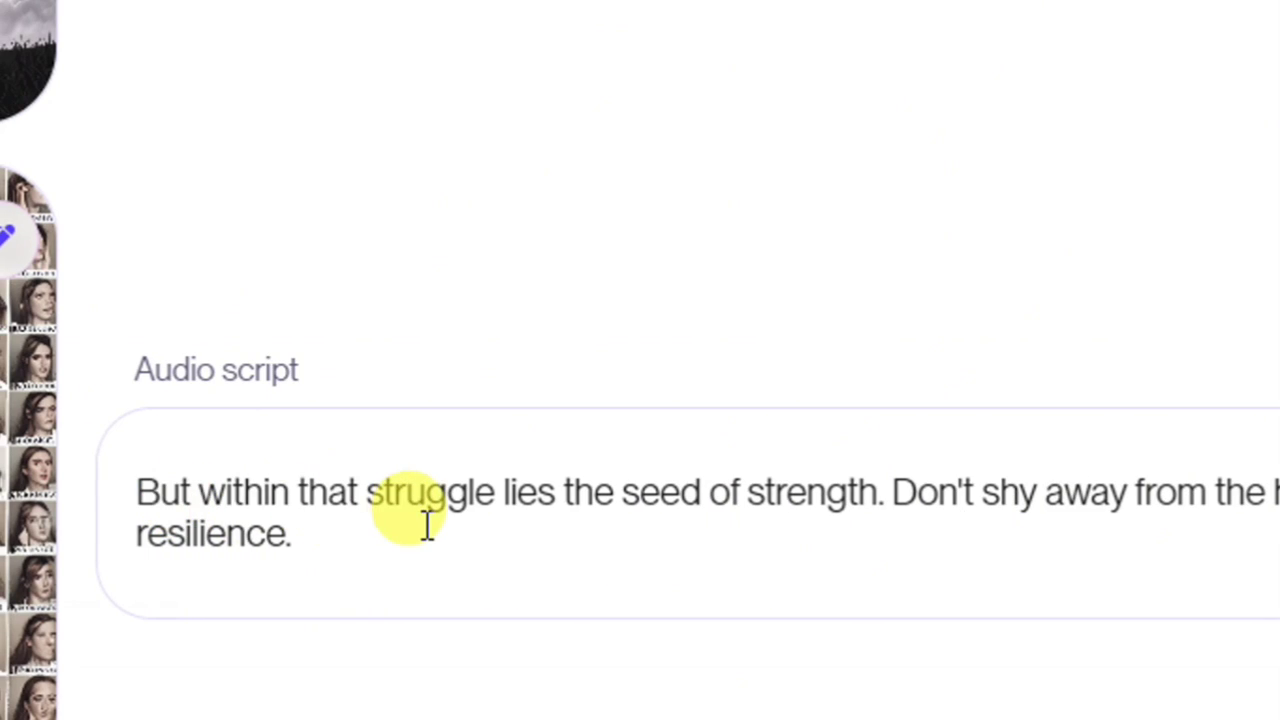
scroll(266, 494, "down", 4)
scroll(372, 495, "down", 3)
scroll(194, 196, "up", 10)
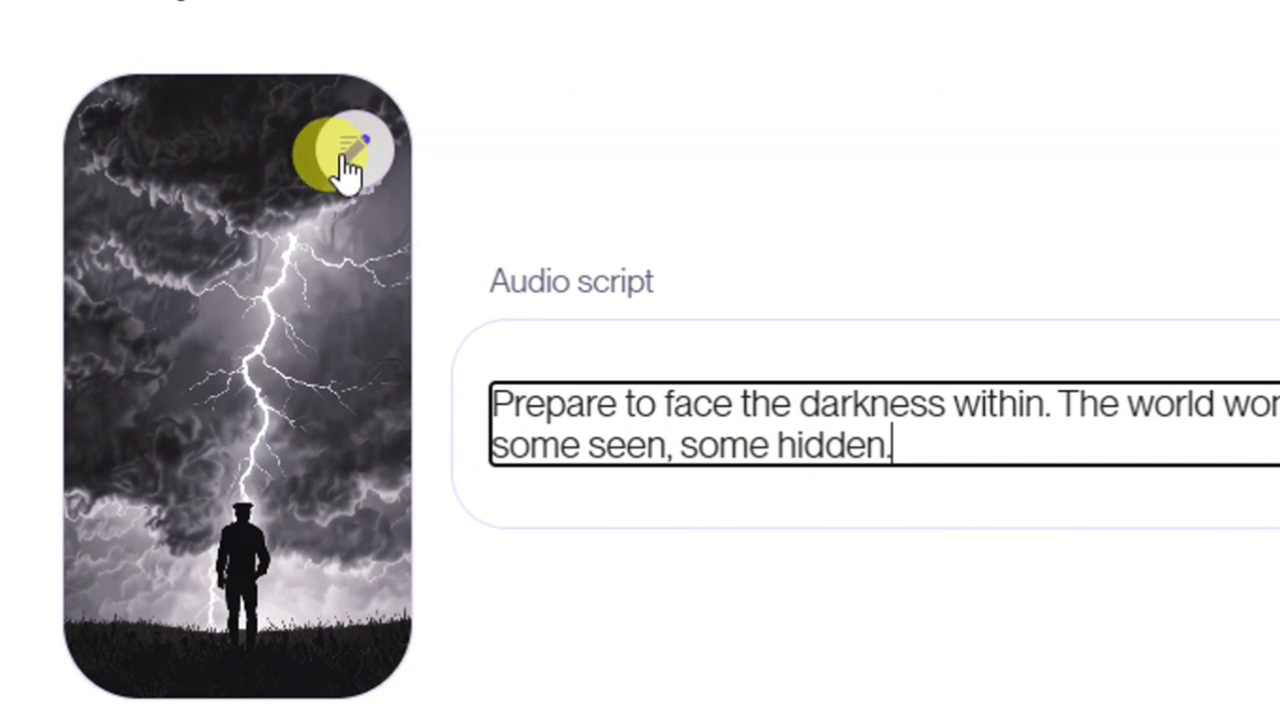
Regenerate the first scene's lightning image from its existing description.
left_click(352, 160)
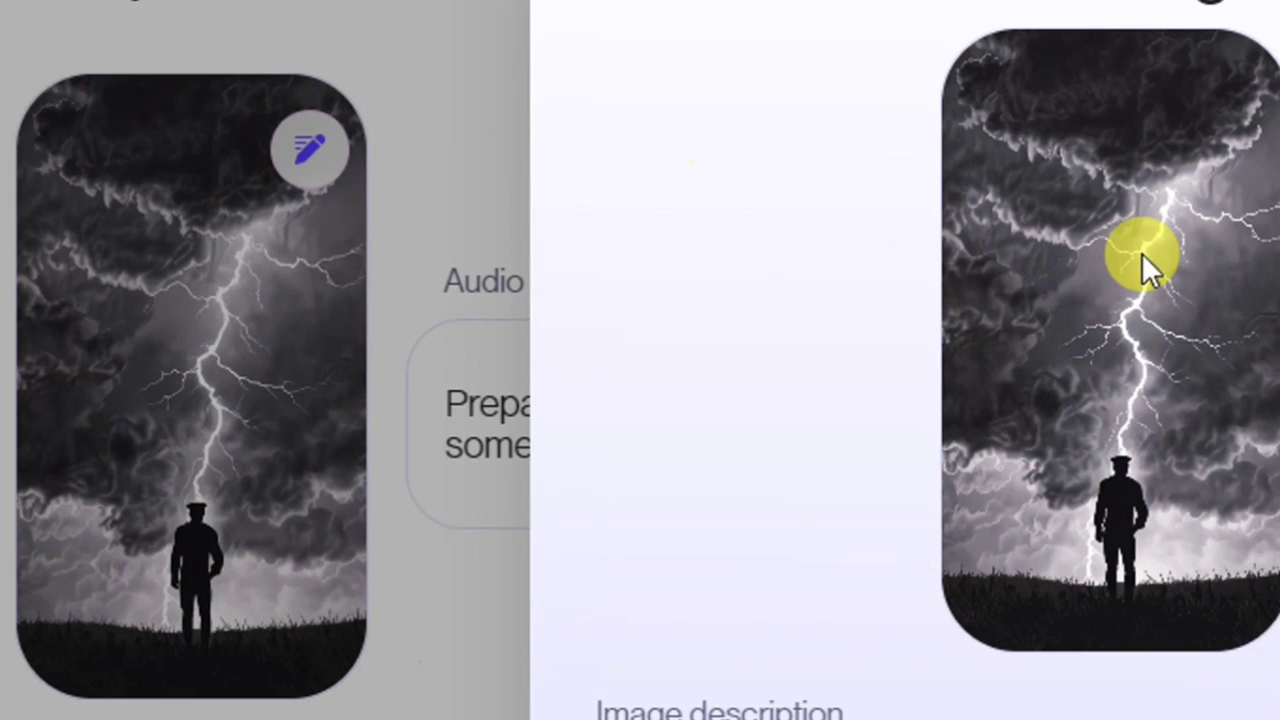
scroll(1038, 358, "down", 2)
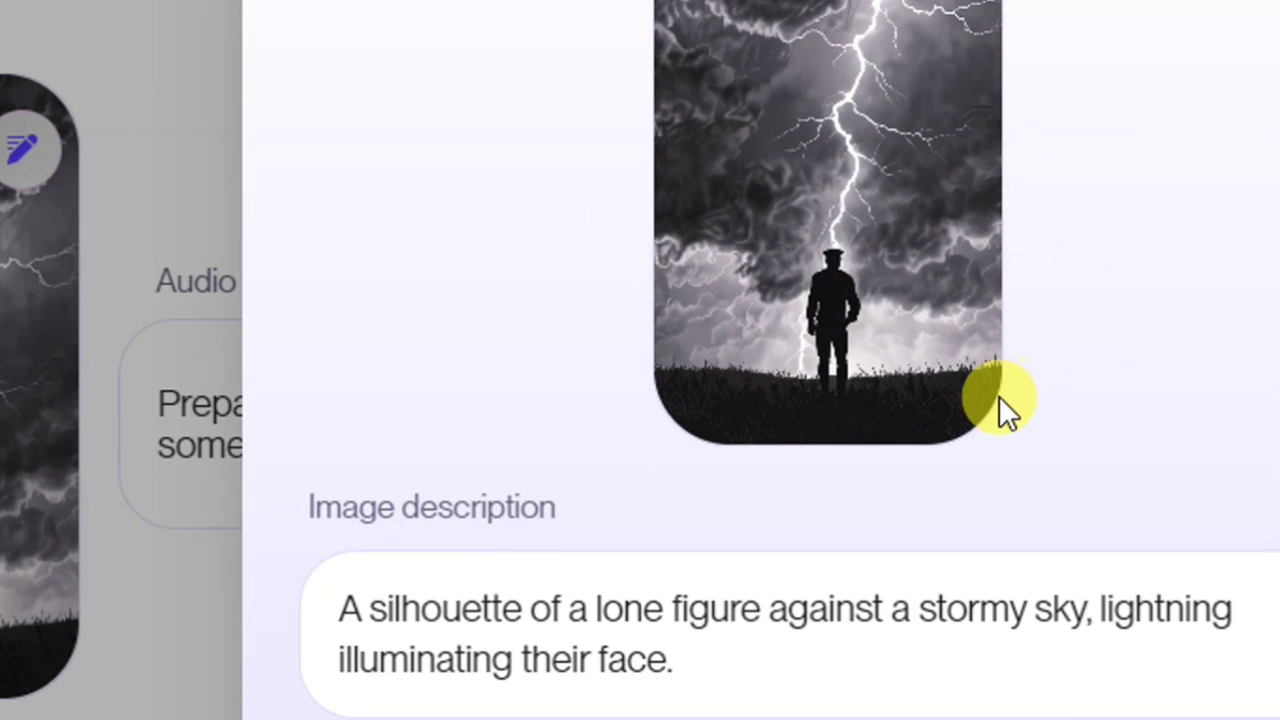
scroll(980, 407, "up", 2)
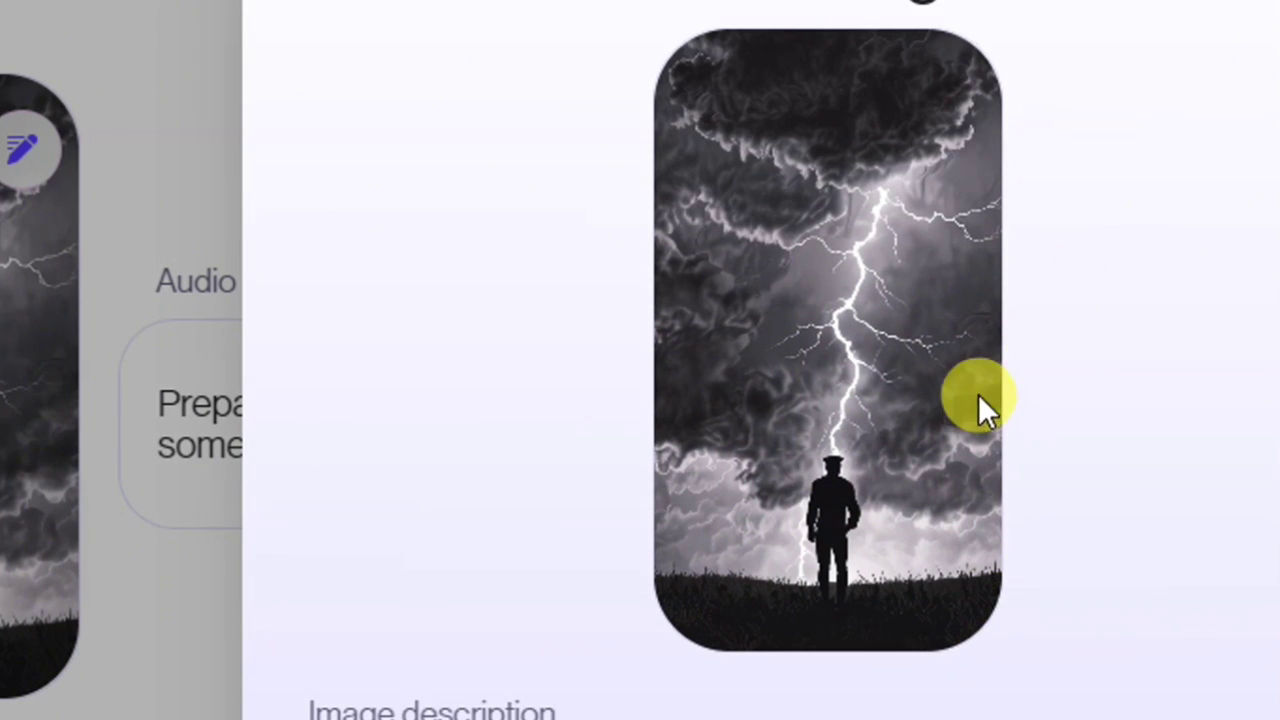
scroll(931, 451, "down", 2)
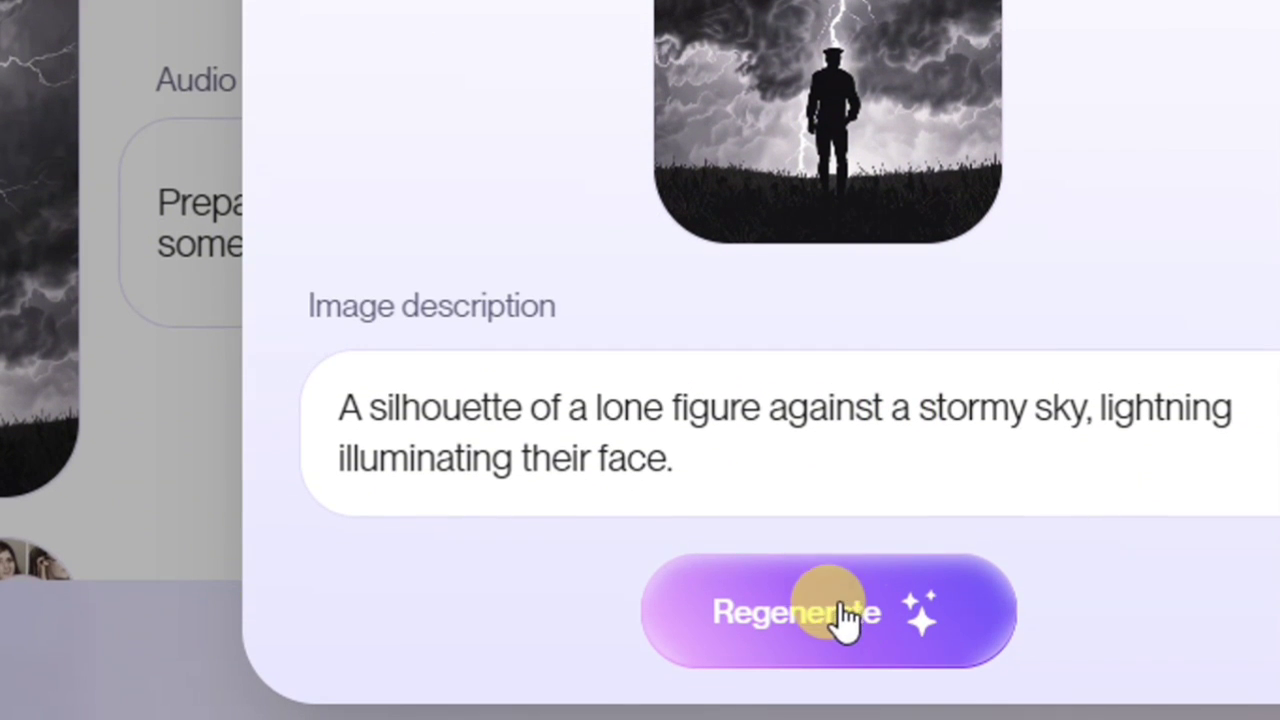
left_click_drag(686, 457, 337, 403)
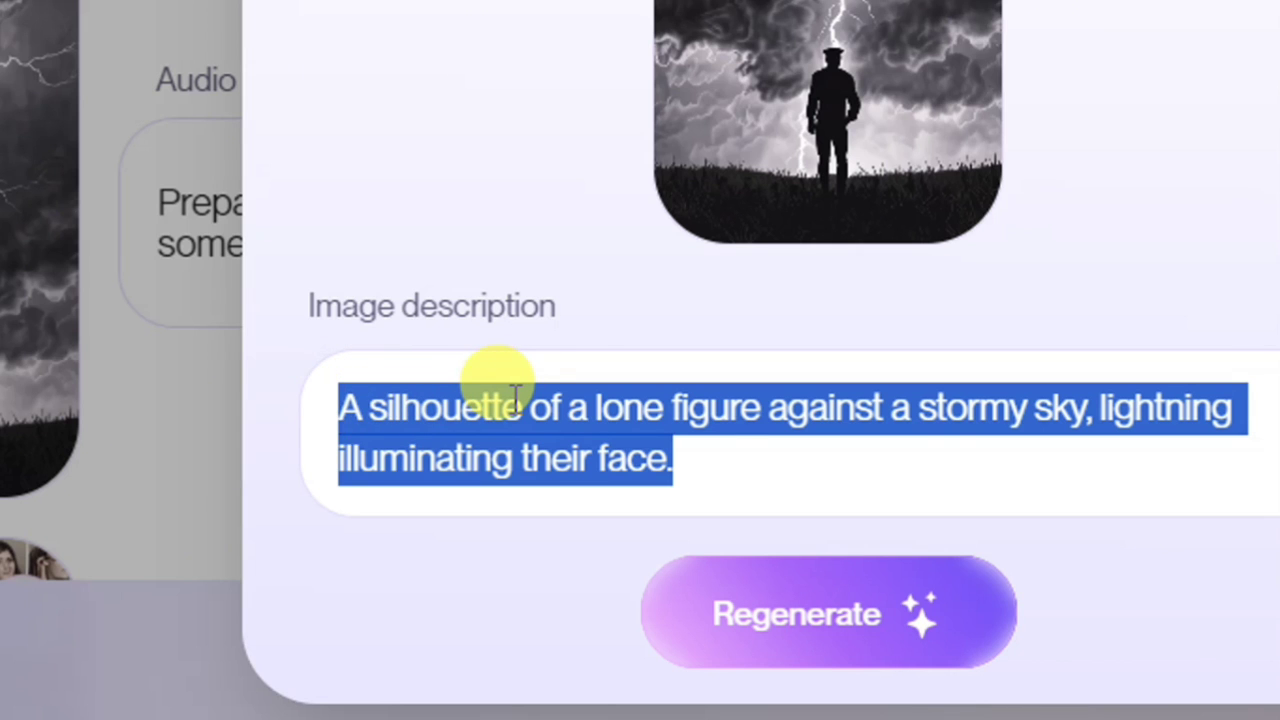
left_click(734, 451)
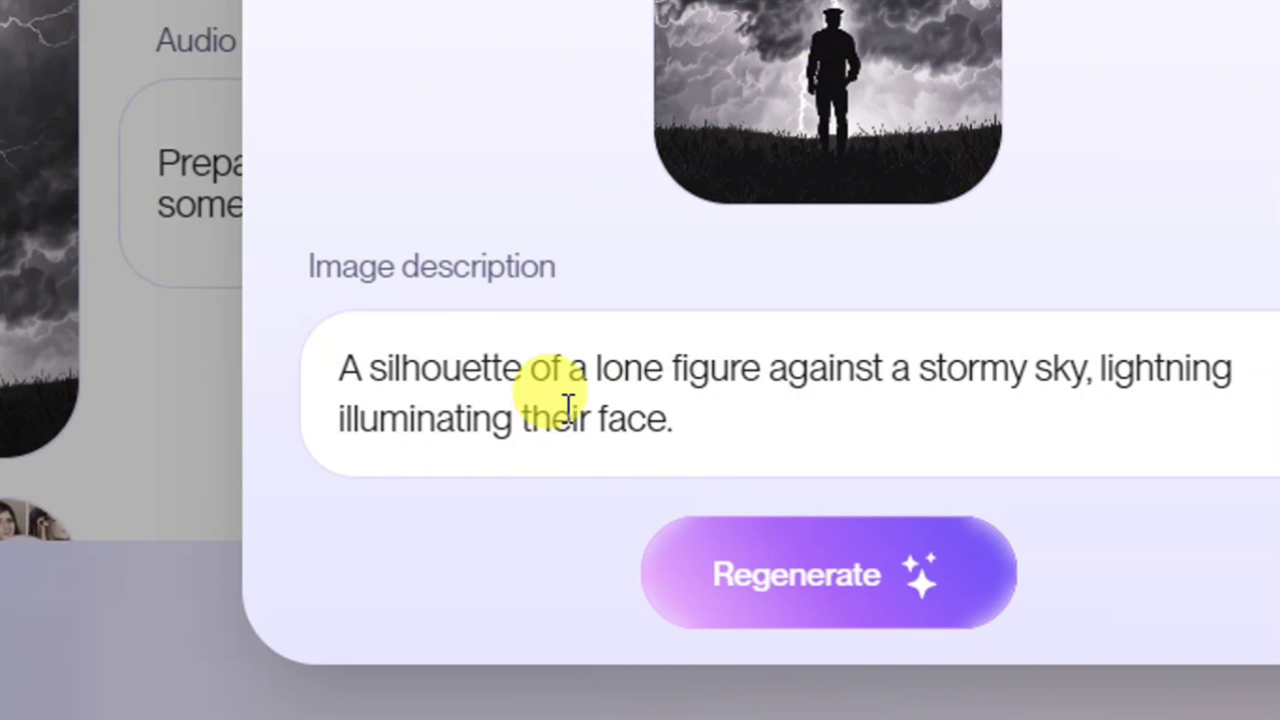
left_click(855, 578)
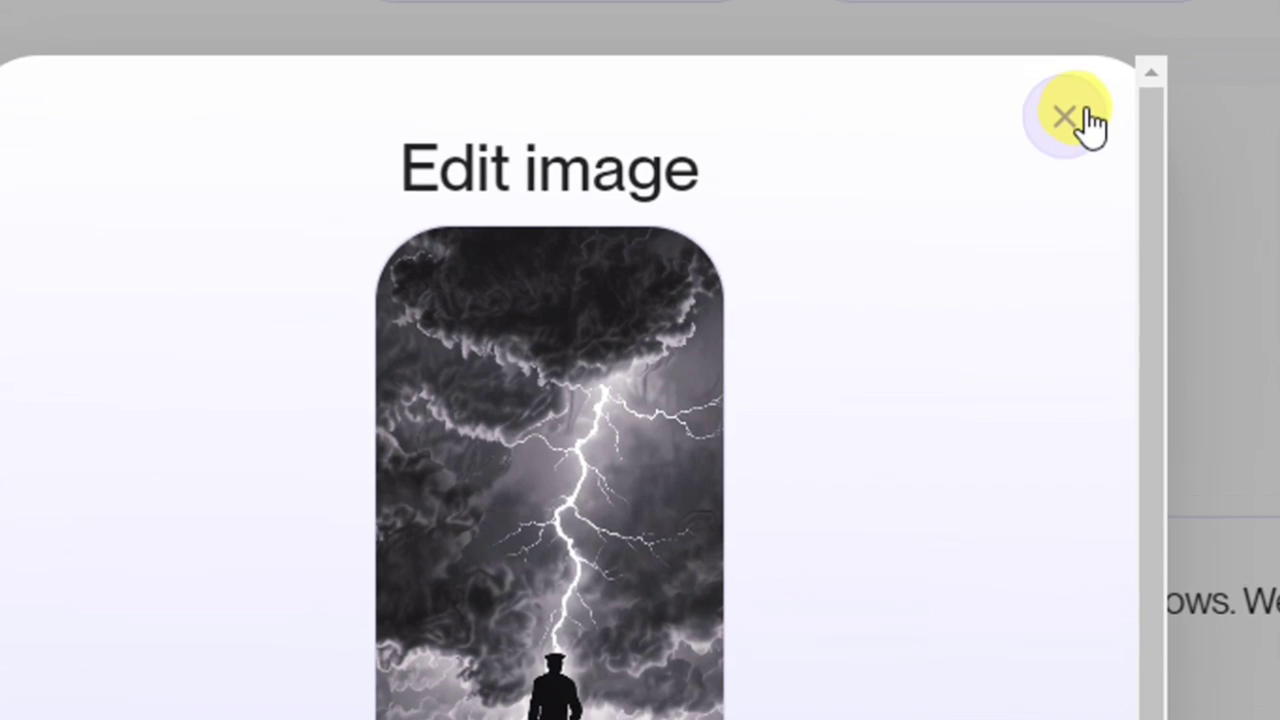
left_click(1086, 116)
Continue to the Final results stage to generate the video.
scroll(280, 610, "down", 5)
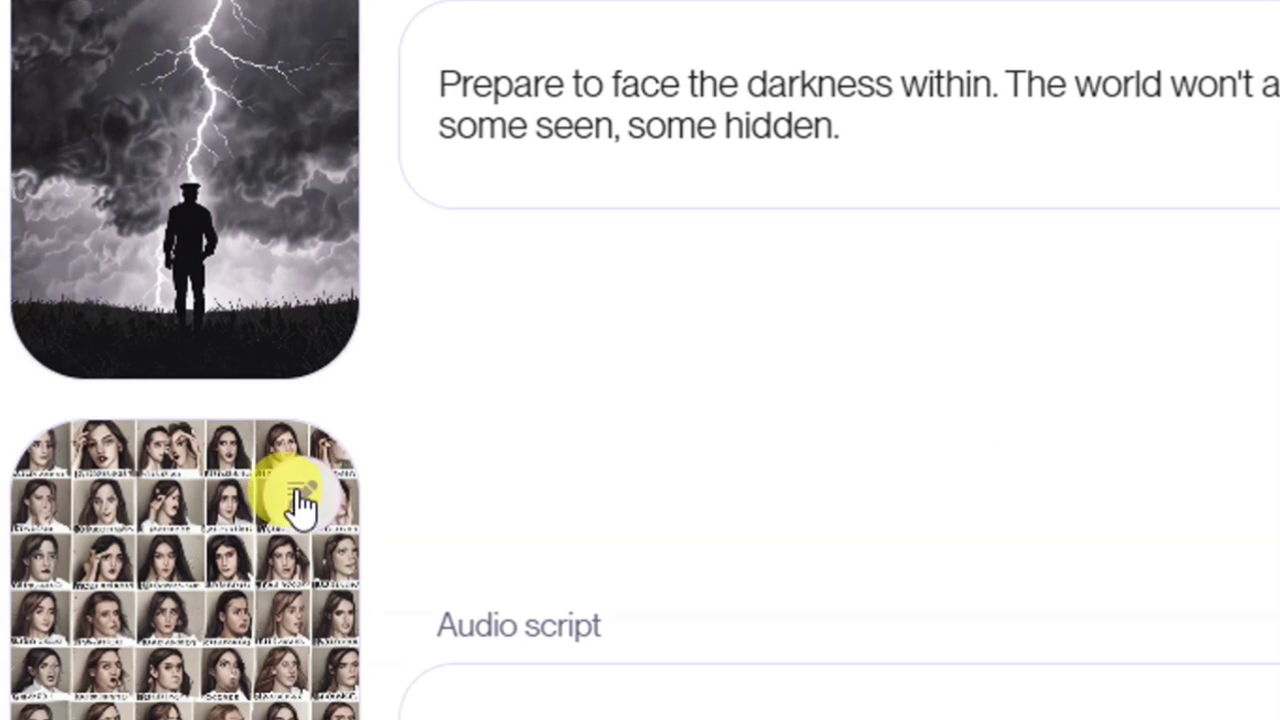
scroll(300, 510, "down", 10)
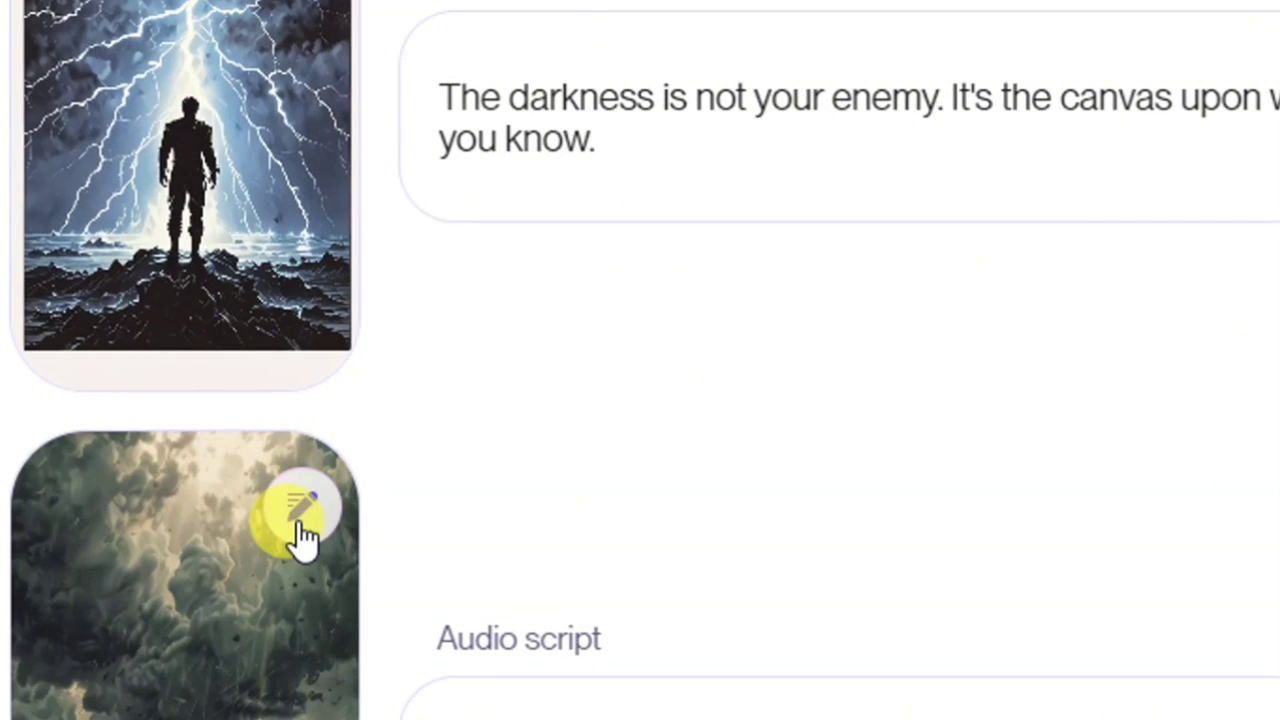
scroll(333, 503, "down", 5)
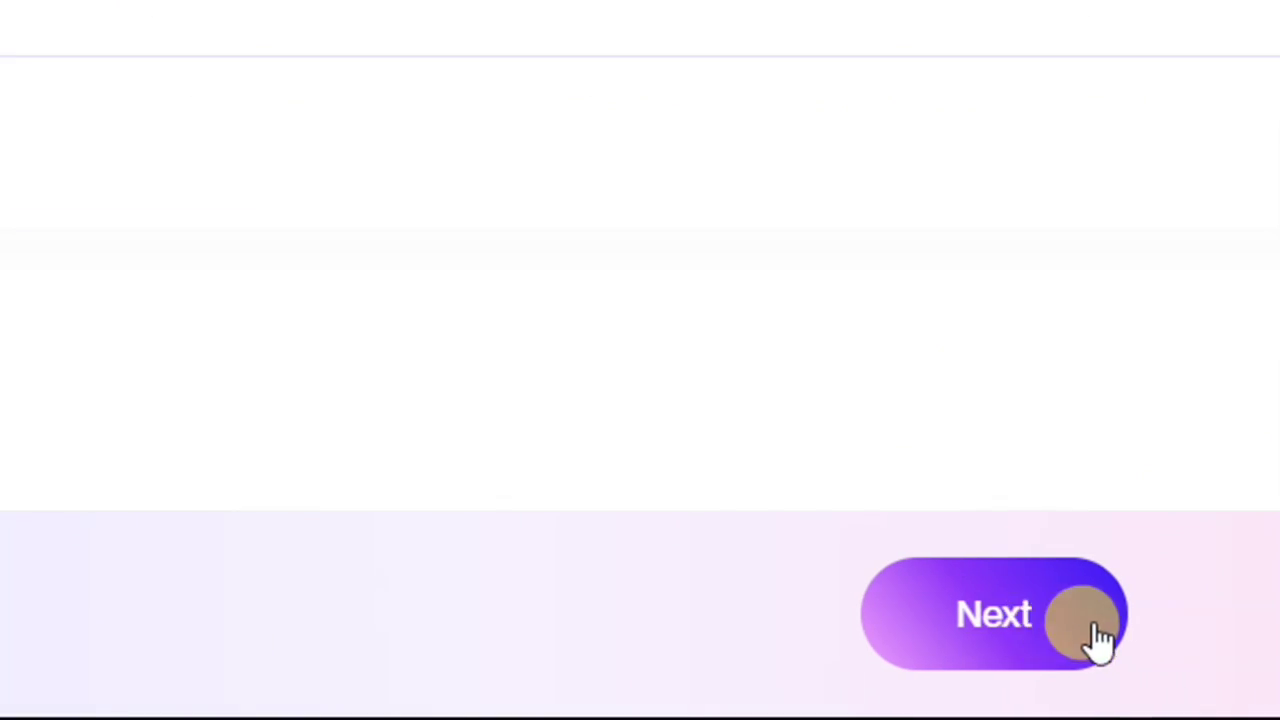
left_click(1016, 632)
Wait for the 'Prepare to face the darkness' video to finish rendering.
scroll(677, 434, "down", 3)
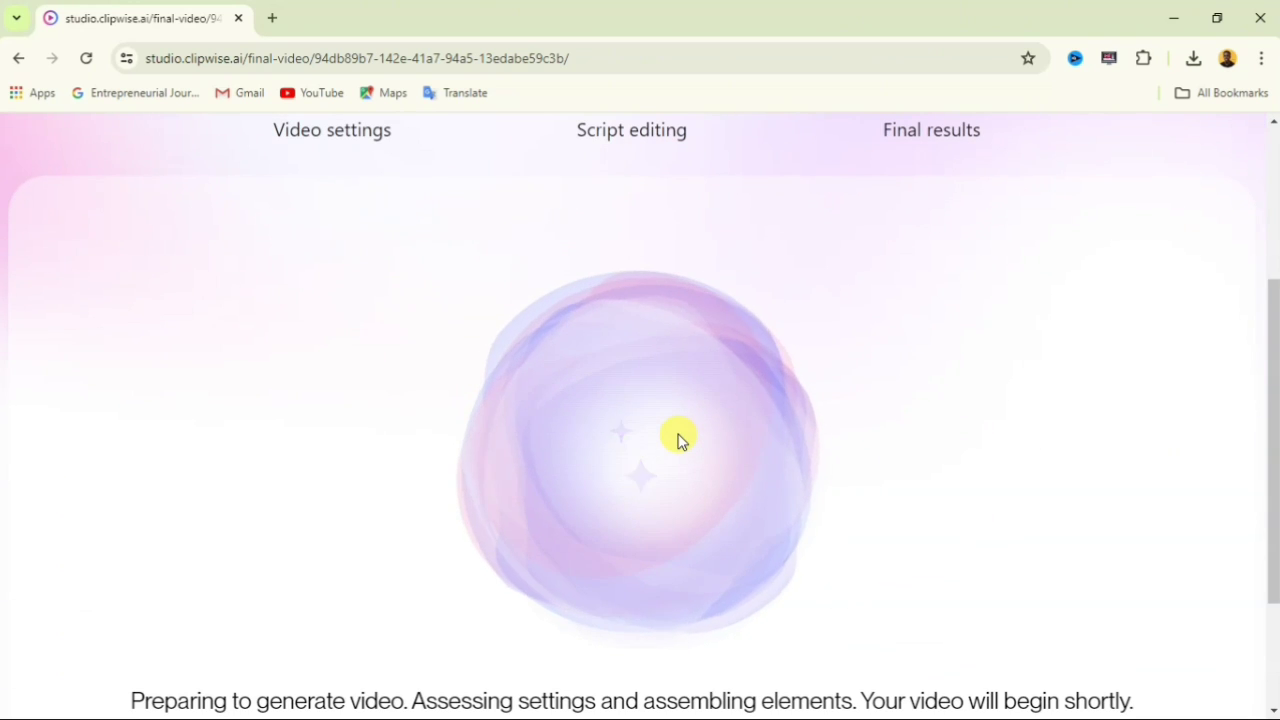
scroll(668, 431, "up", 3)
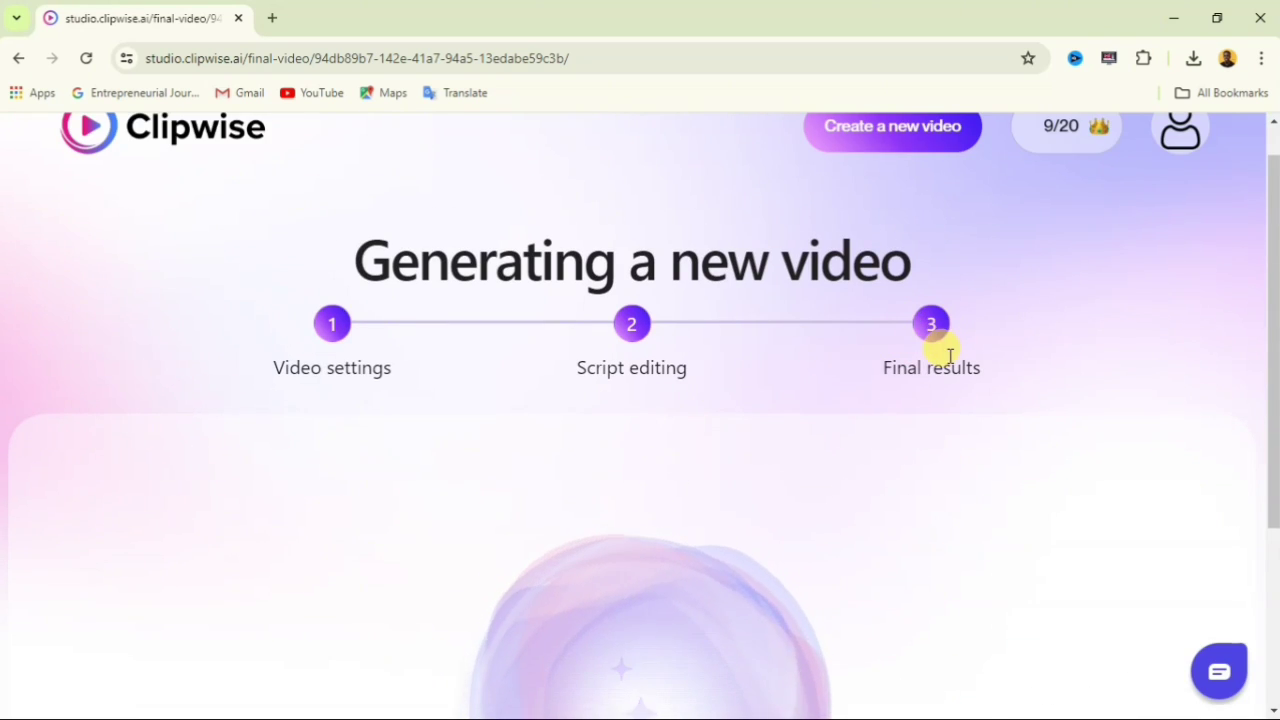
scroll(600, 511, "down", 3)
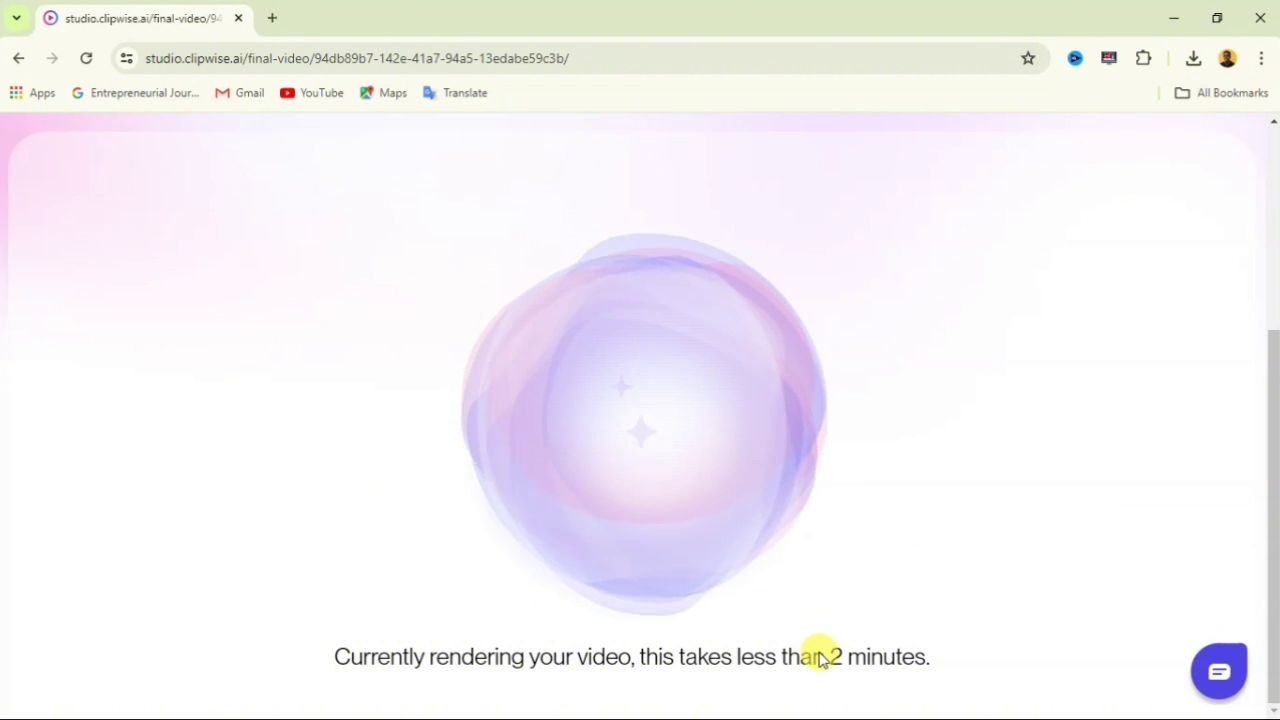
scroll(820, 658, "up", 4)
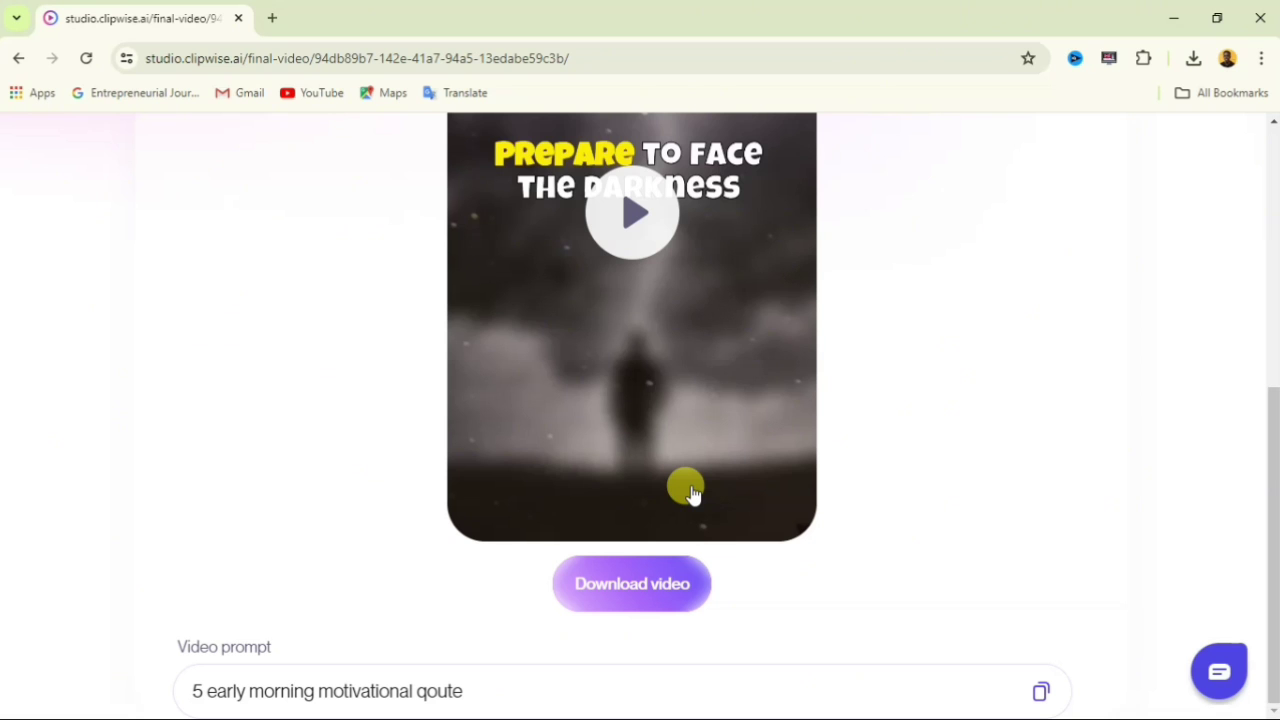
Download the finished video into a new tab and view the credit pricing plans.
scroll(640, 445, "up", 2)
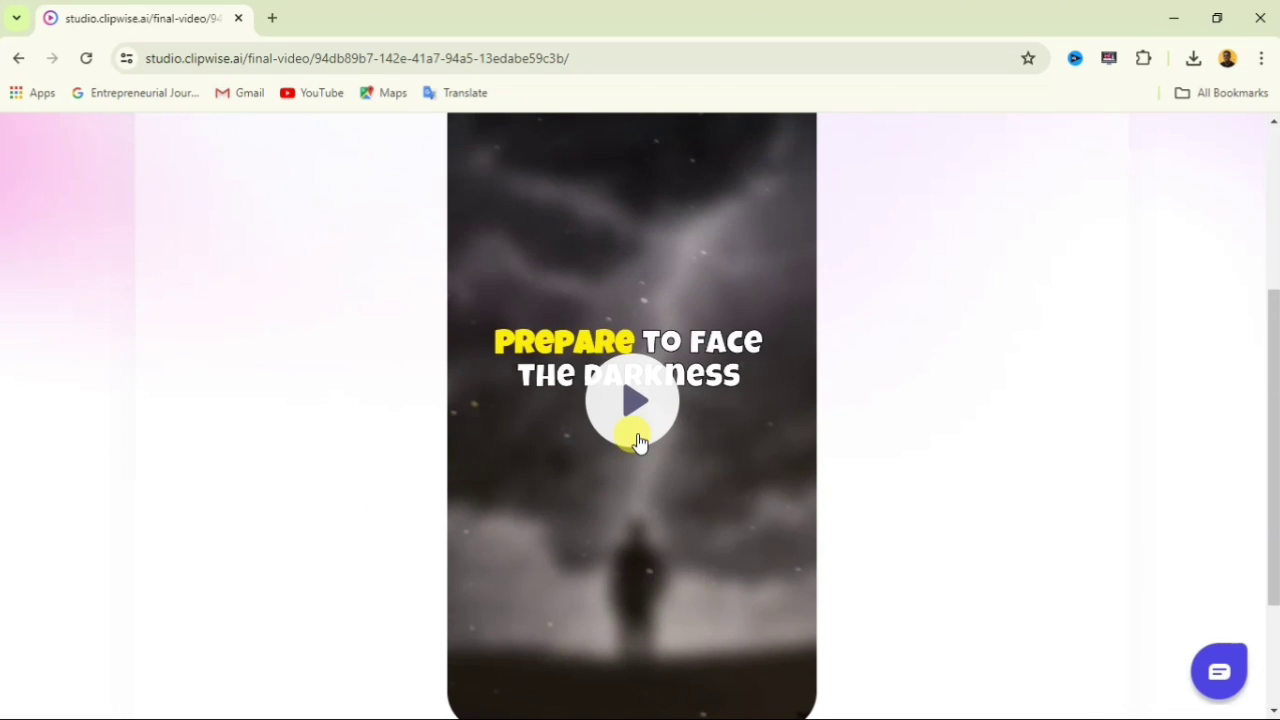
scroll(634, 447, "down", 1)
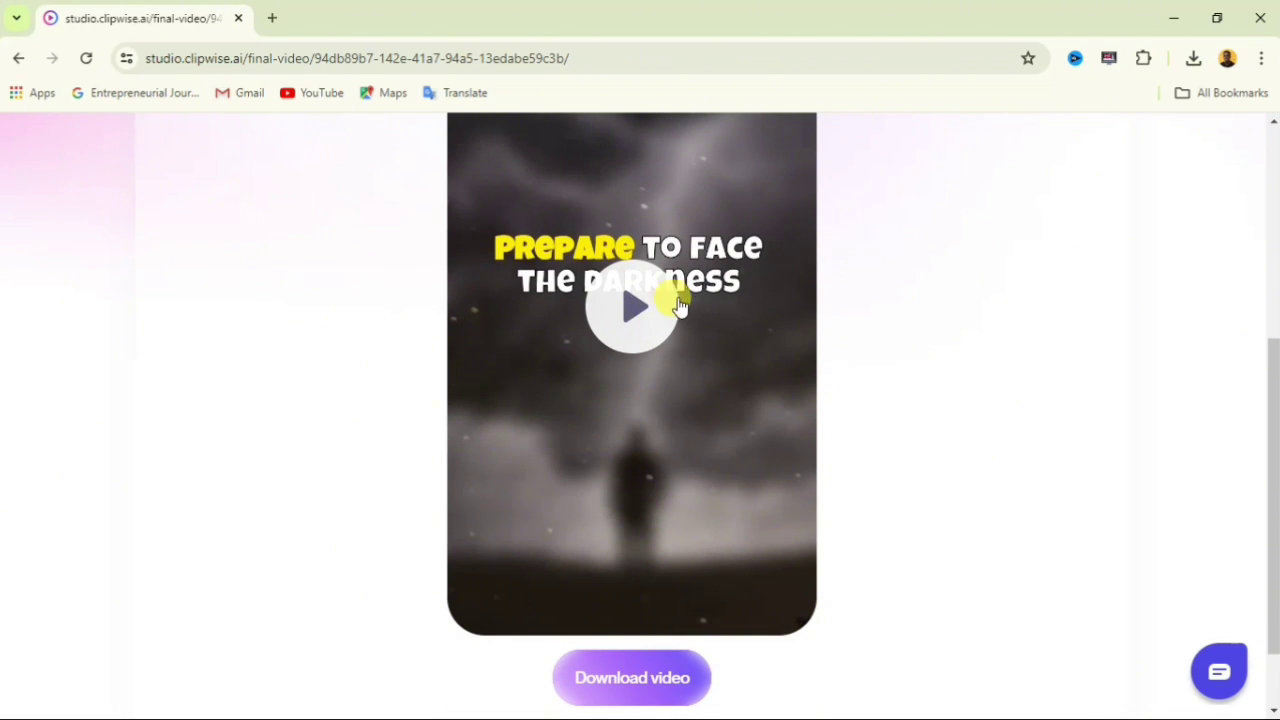
scroll(648, 312, "down", 1)
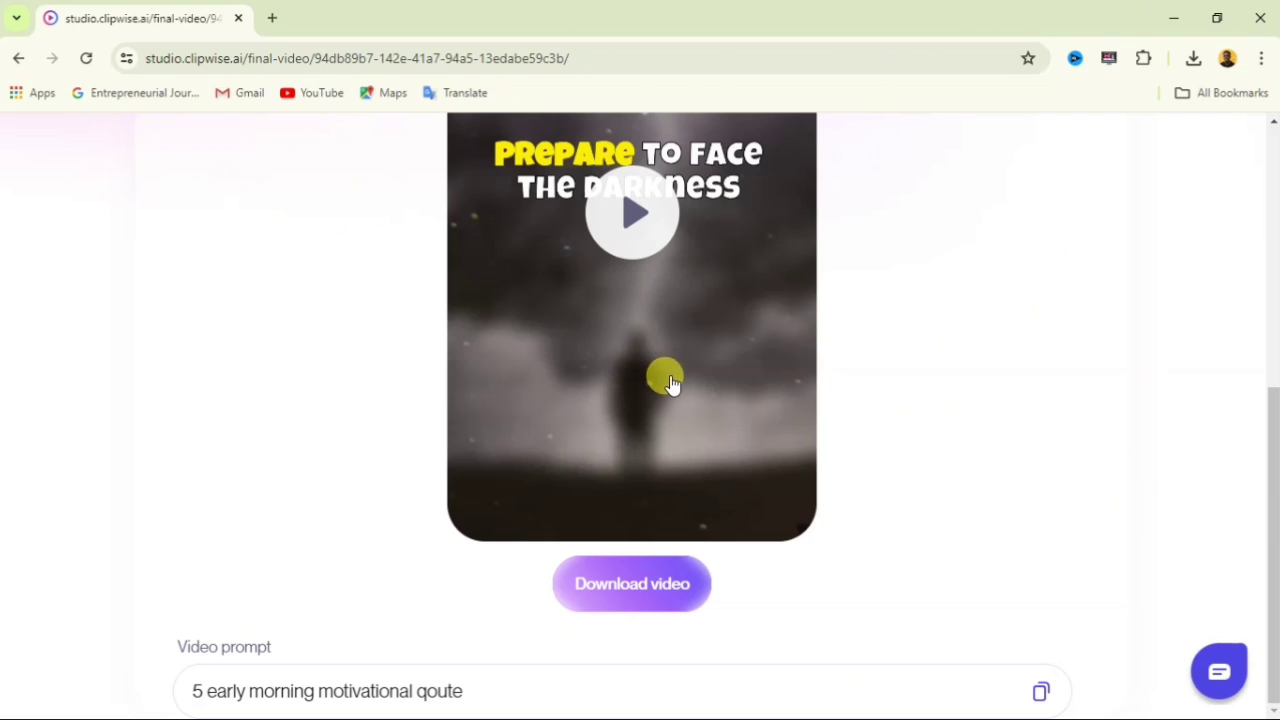
left_click(632, 583)
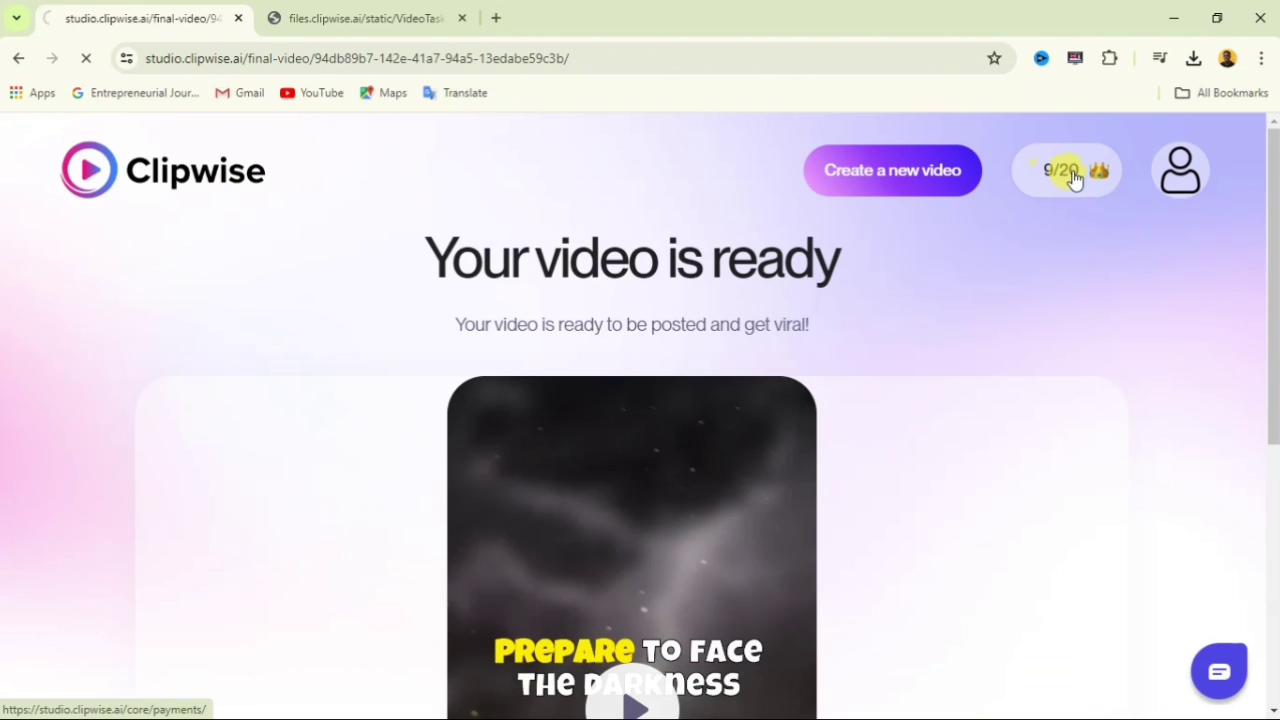
left_click(1070, 180)
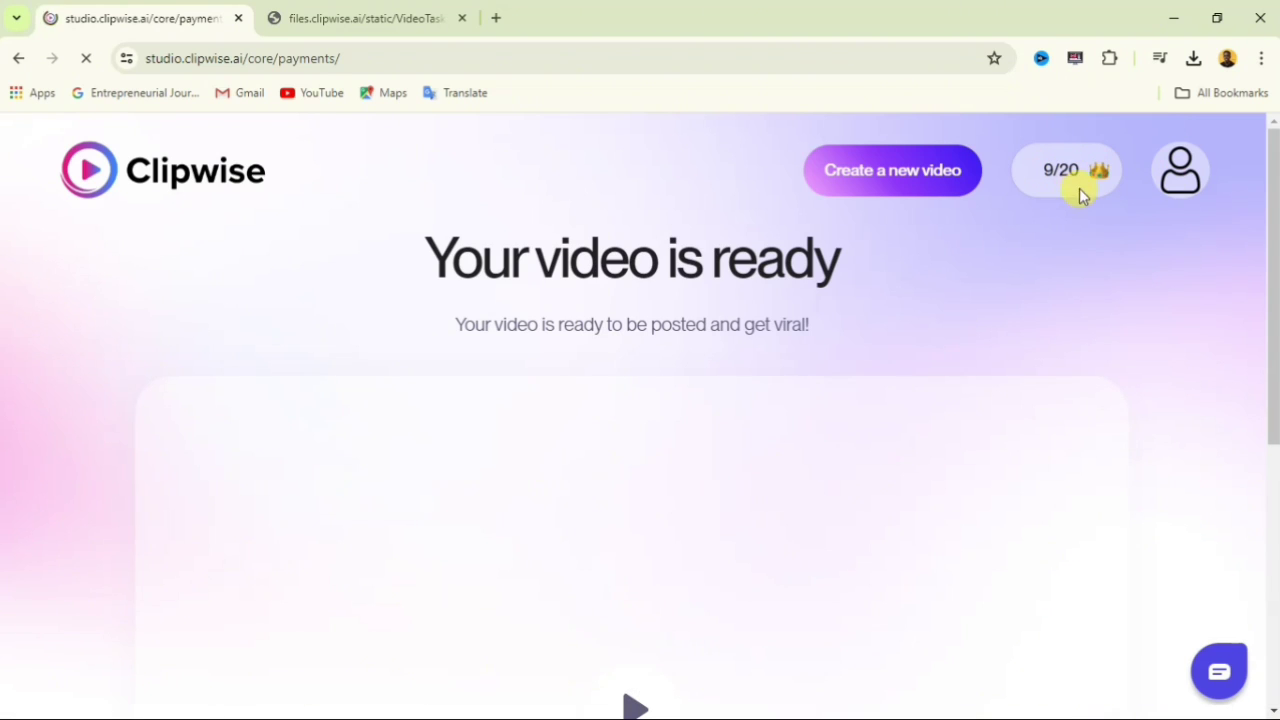